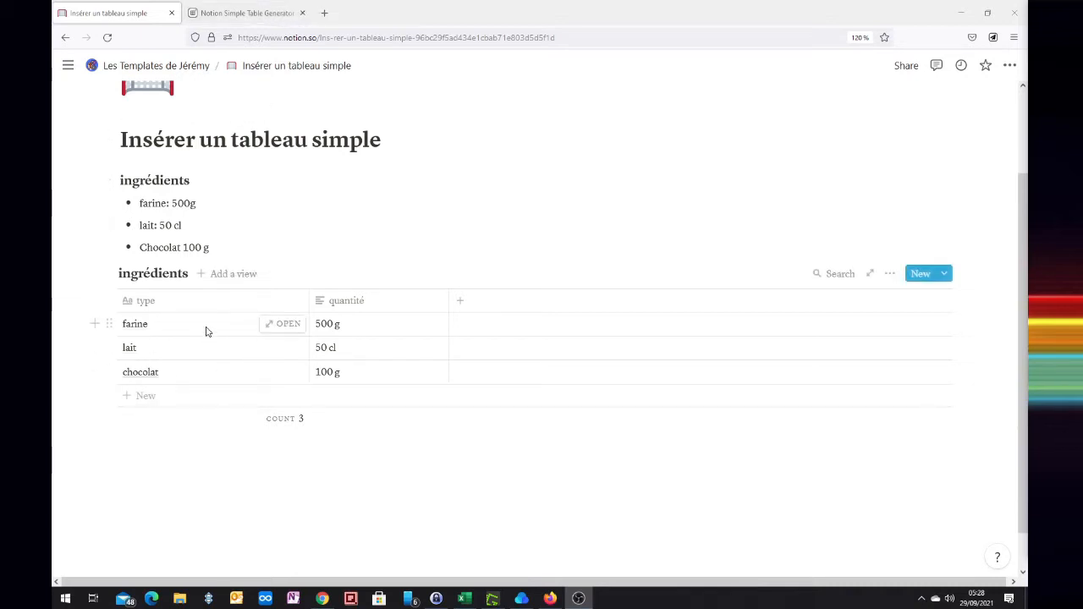
# Step: Switch to the Notion Simple Table Generator and fill the table's first row with farine and 500 g
pyautogui.click(252, 17)
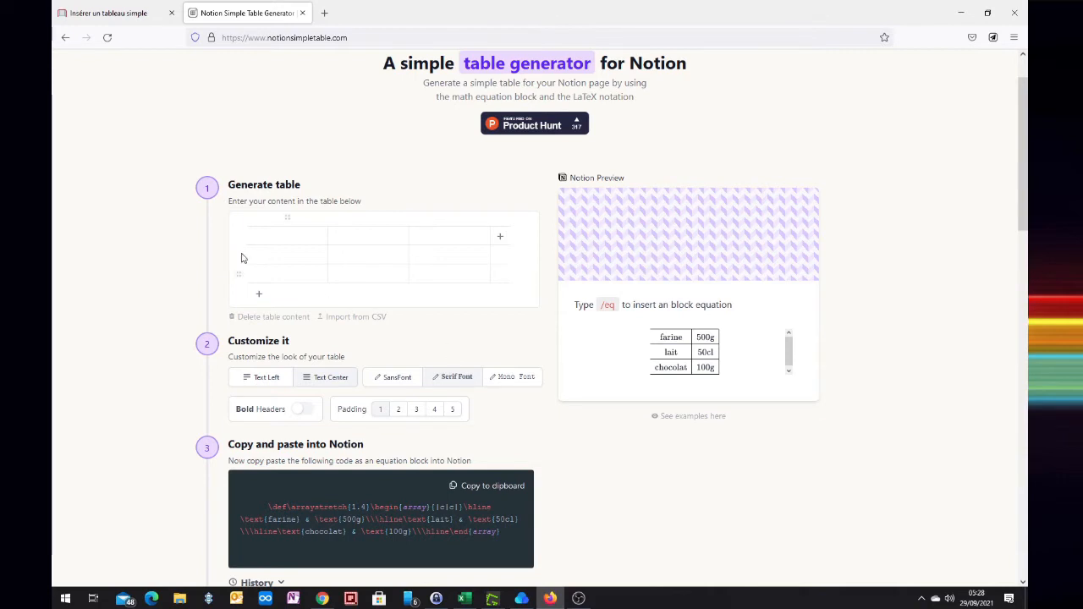
pyautogui.click(297, 239)
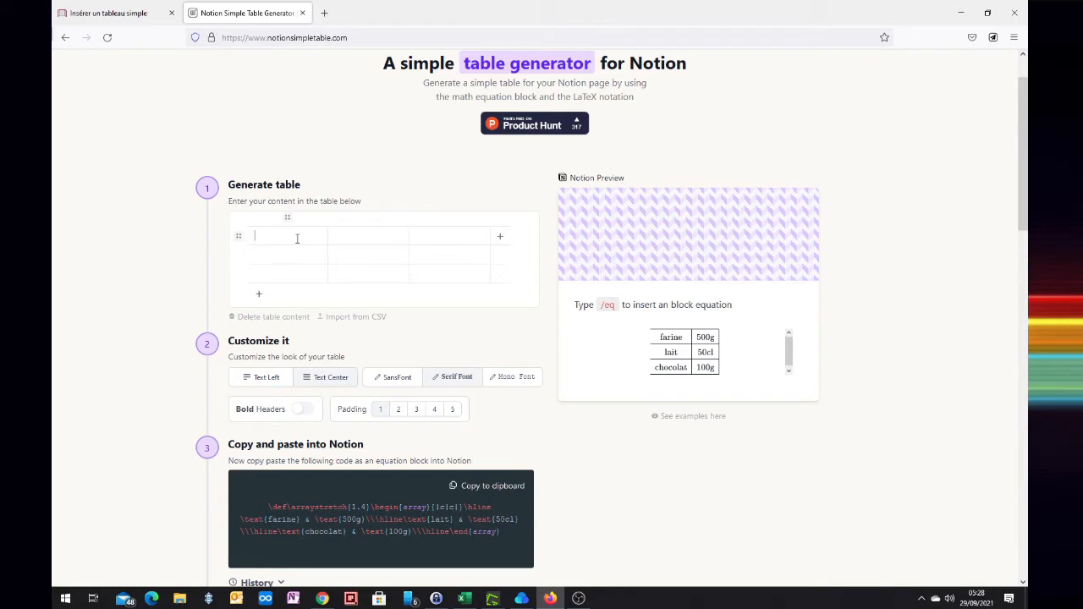
pyautogui.write('farine')
pyautogui.press('Tab')
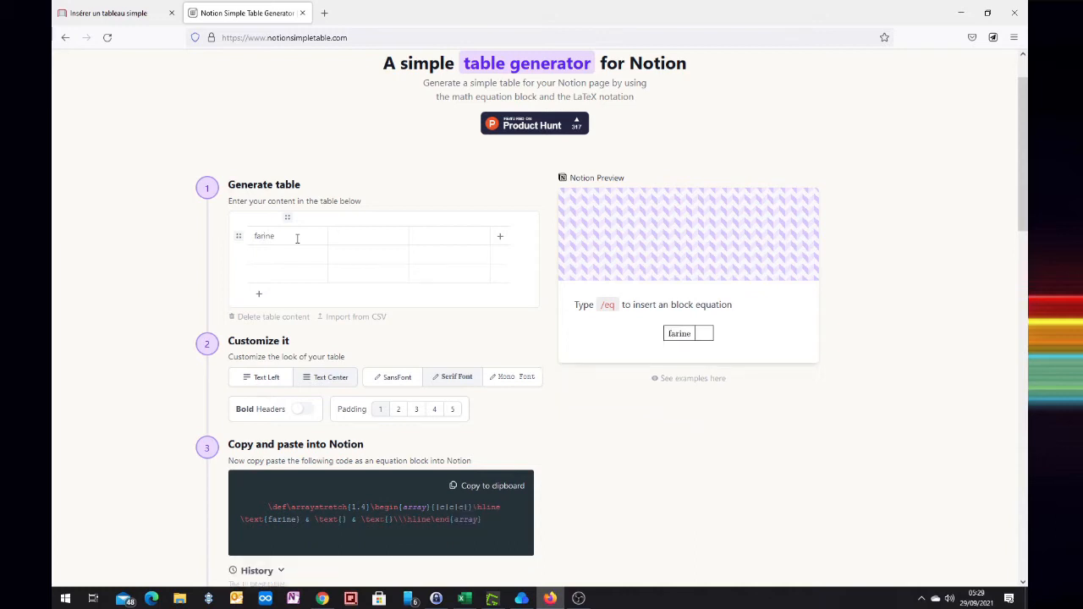
pyautogui.write('500 g')
pyautogui.press('Tab')
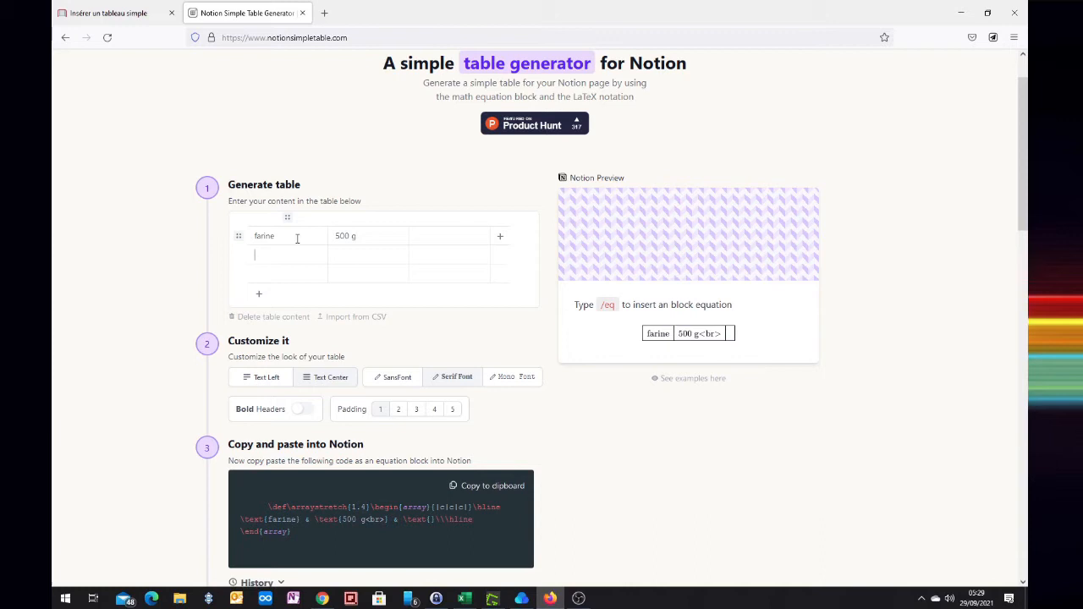
# Step: Fill the second row of the generator table with lait and 50 cl
pyautogui.write('lait')
pyautogui.press('Tab')
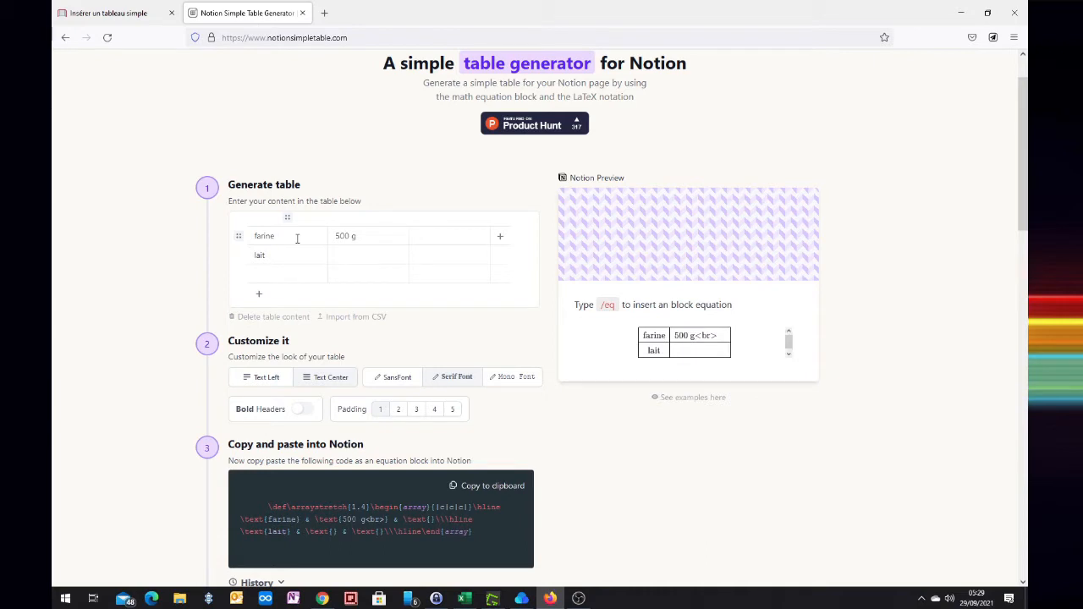
pyautogui.write('50 c')
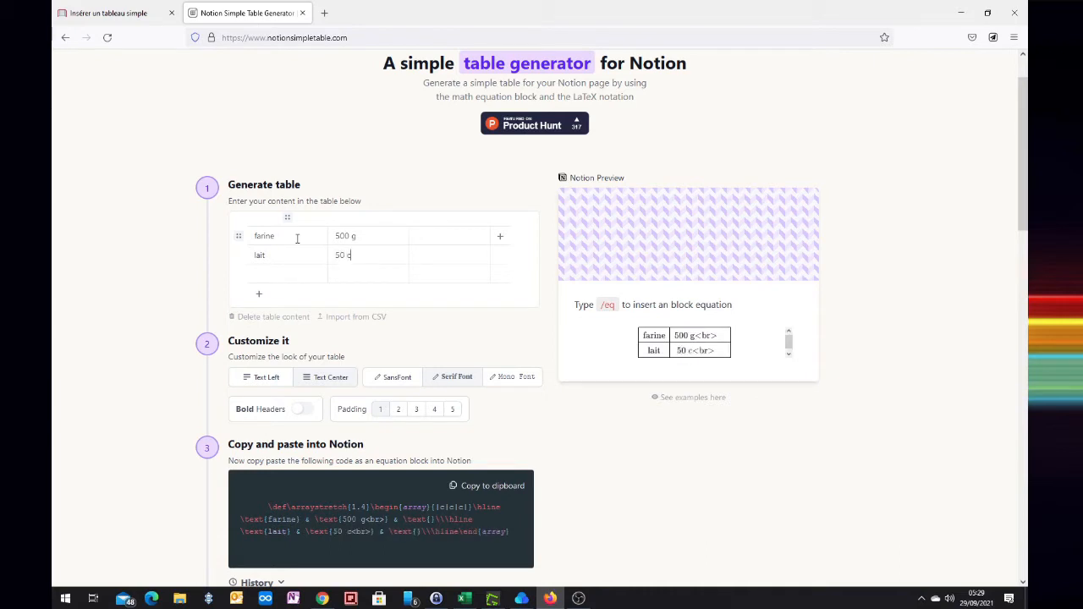
pyautogui.write('l')
pyautogui.press('Tab')
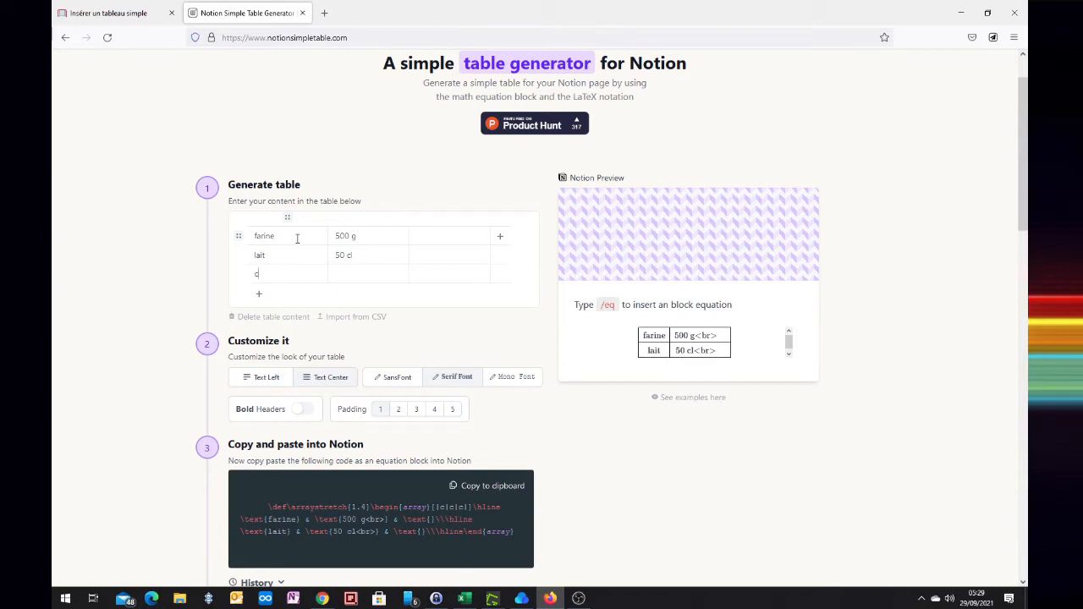
# Step: Fill the third row with chocolat and 100 g, and delete the table's empty third column
pyautogui.write('chocolat')
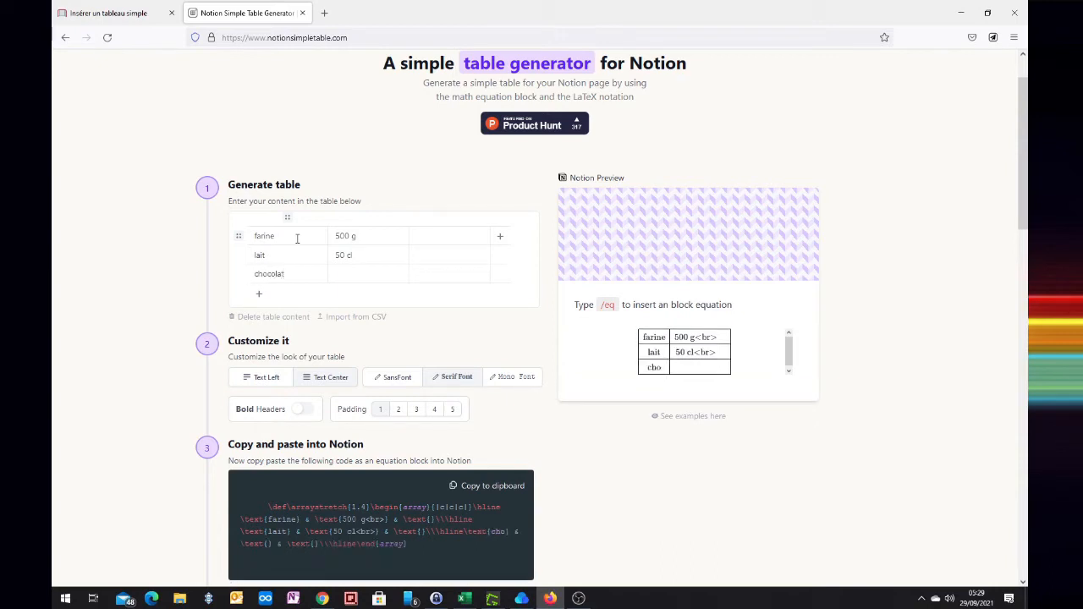
pyautogui.press('Tab')
pyautogui.write('100')
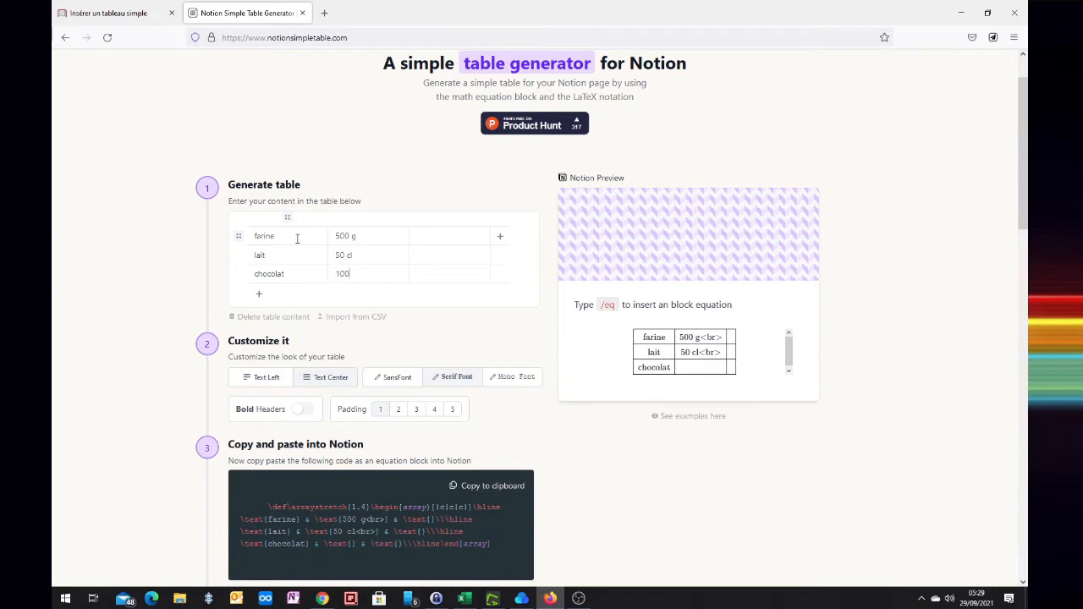
pyautogui.write(' g')
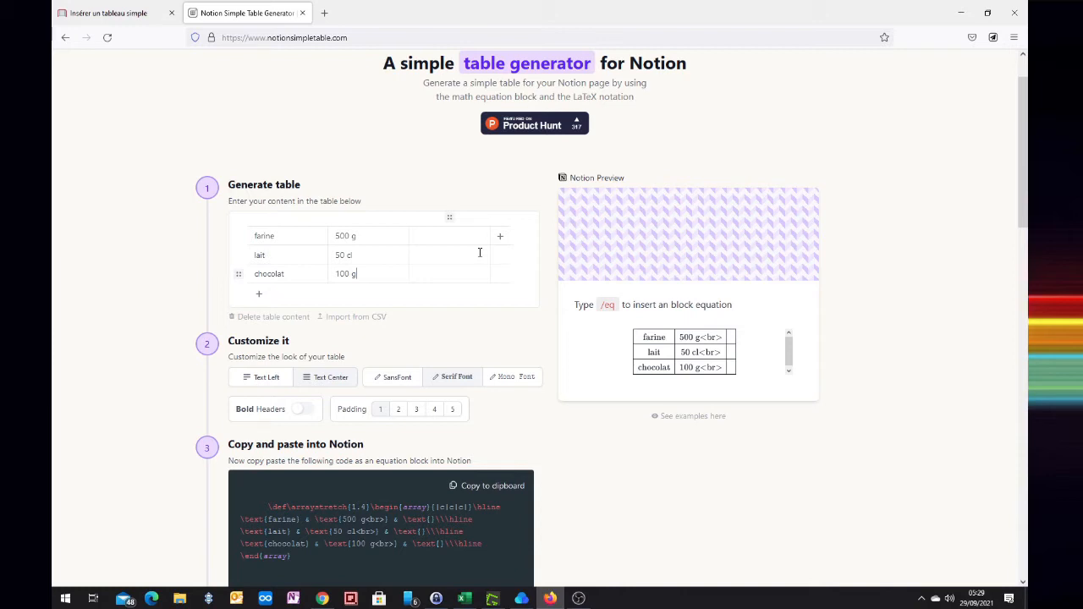
pyautogui.click(451, 220)
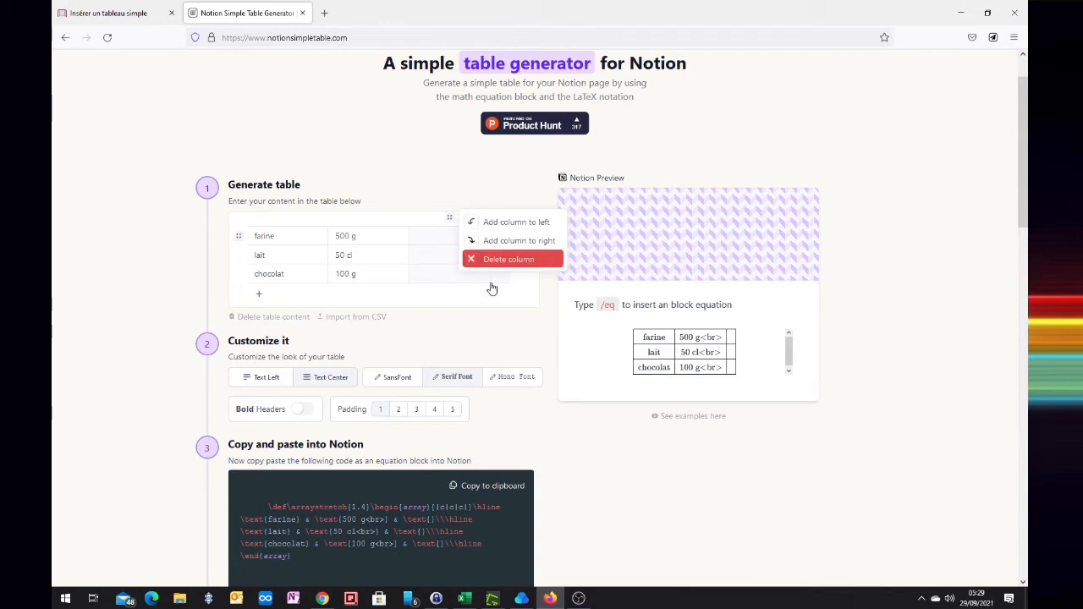
pyautogui.click(500, 259)
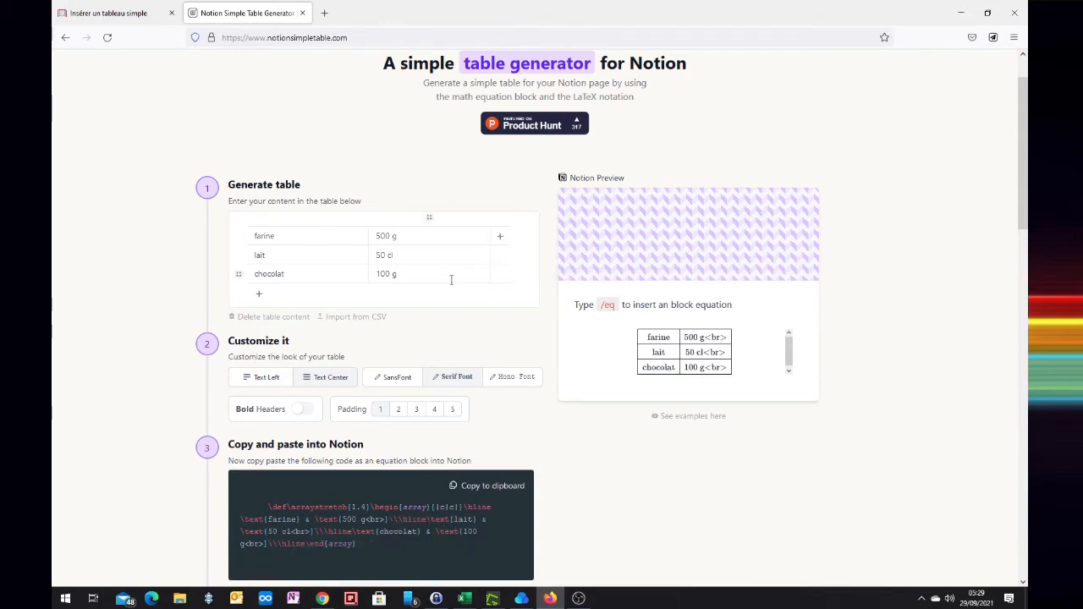
# Step: Add an empty row below the chocolat row and delete it again
pyautogui.click(259, 293)
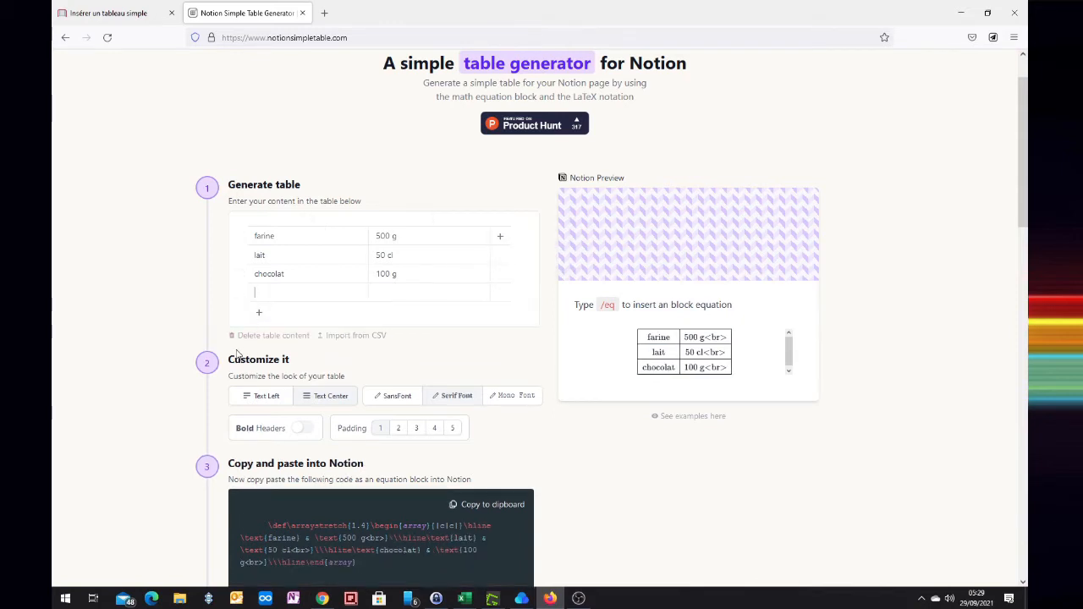
pyautogui.click(240, 296)
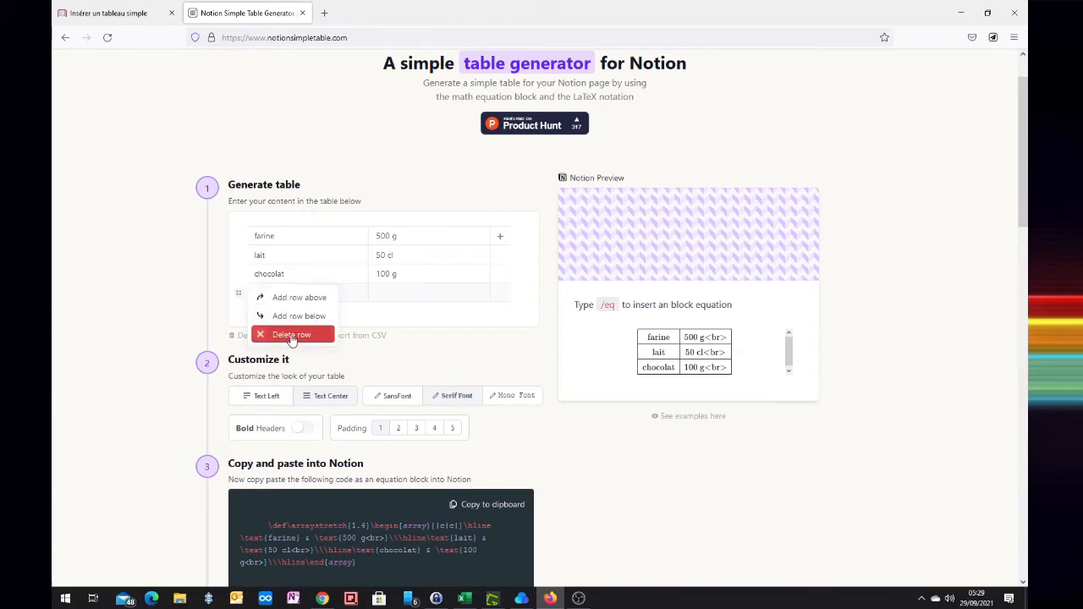
pyautogui.click(291, 335)
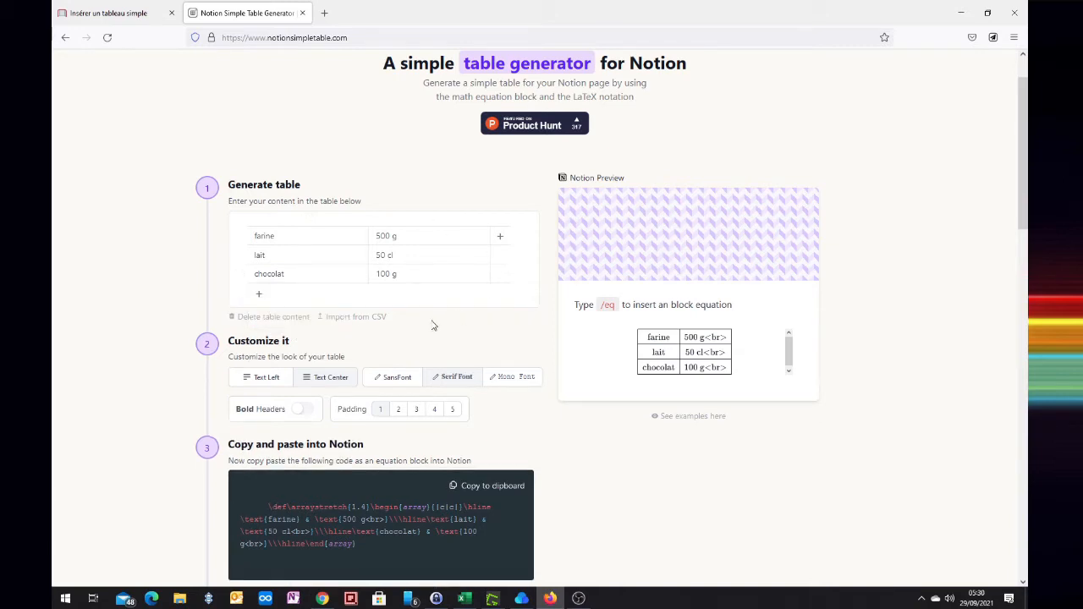
# Step: Set the table's font style to SansFont
pyautogui.scroll(-1, 393, 292)
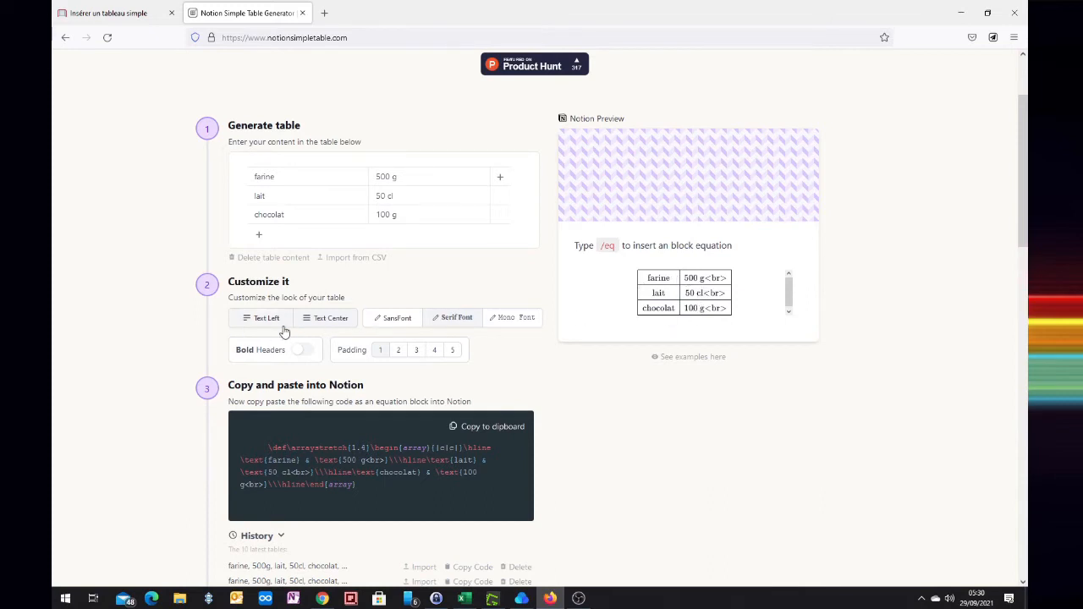
pyautogui.click(391, 320)
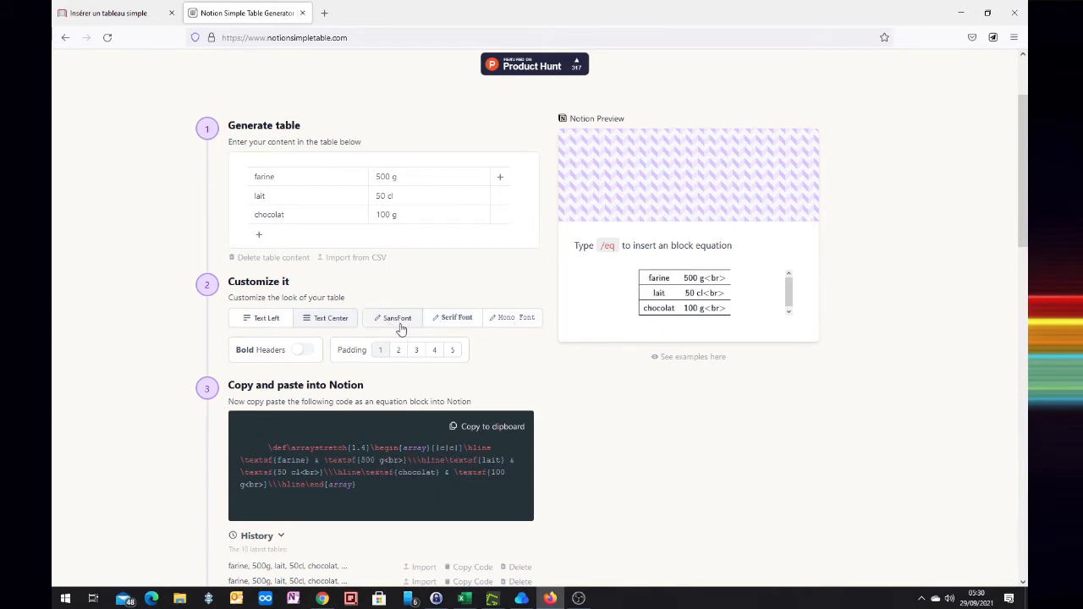
# Step: Try out bold headers and a padding of 5 on the table, returning each option to its original setting
pyautogui.click(302, 354)
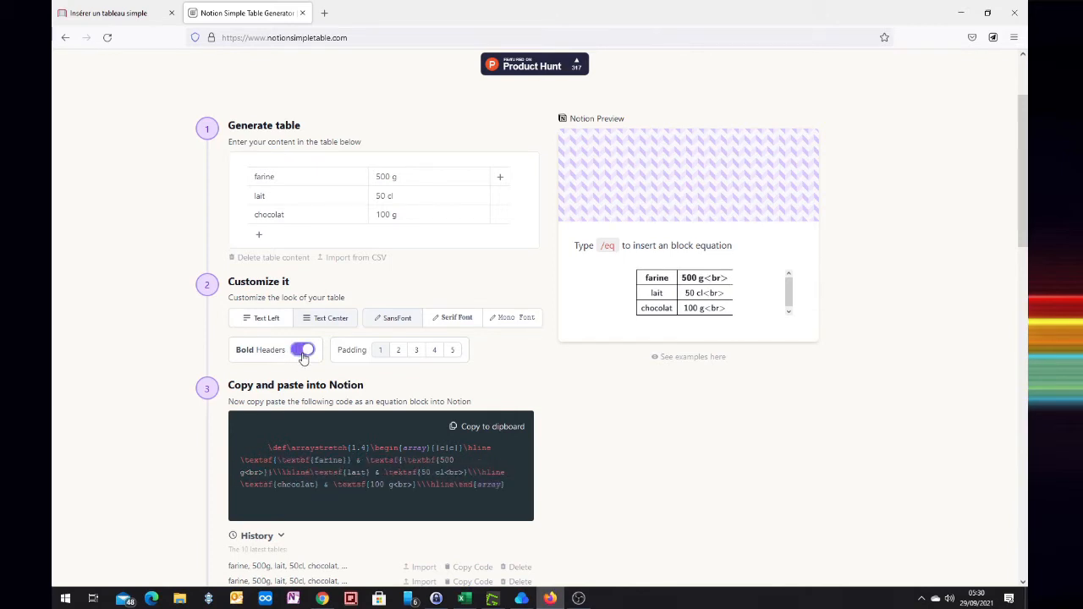
pyautogui.click(302, 354)
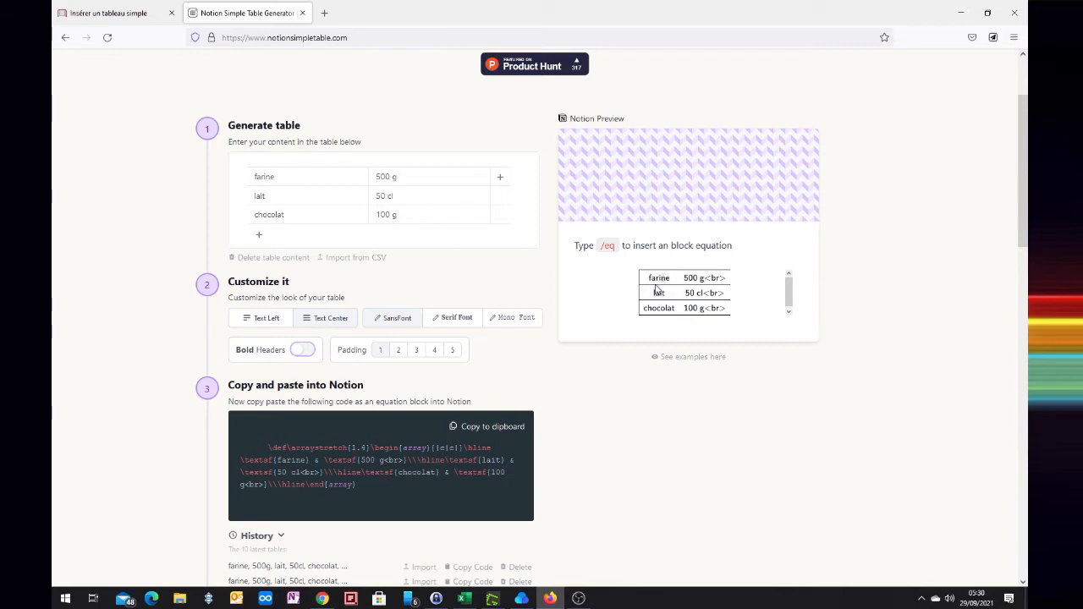
pyautogui.click(453, 351)
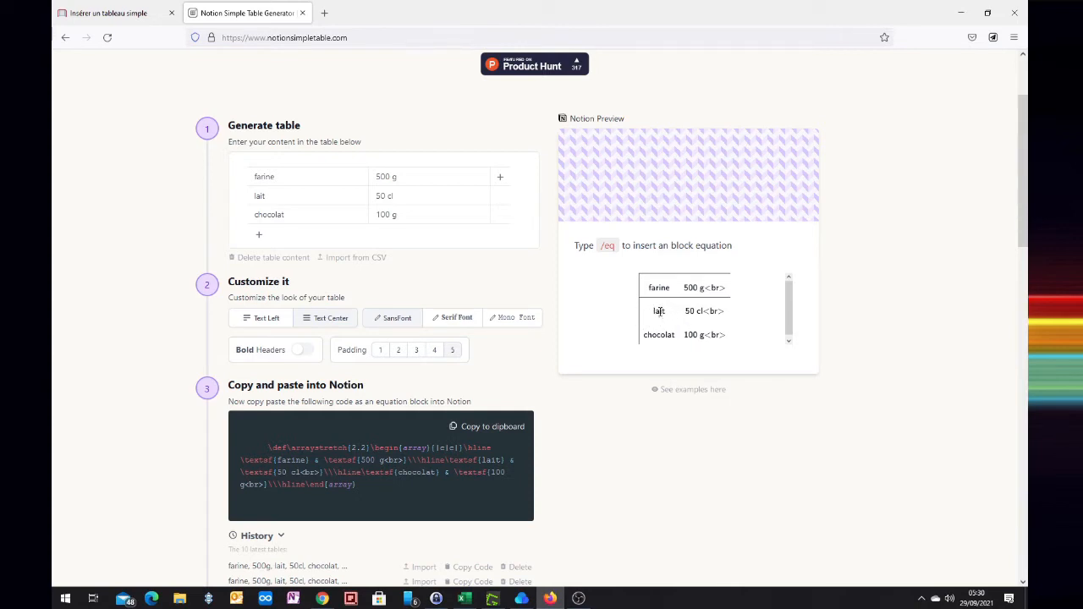
pyautogui.click(383, 351)
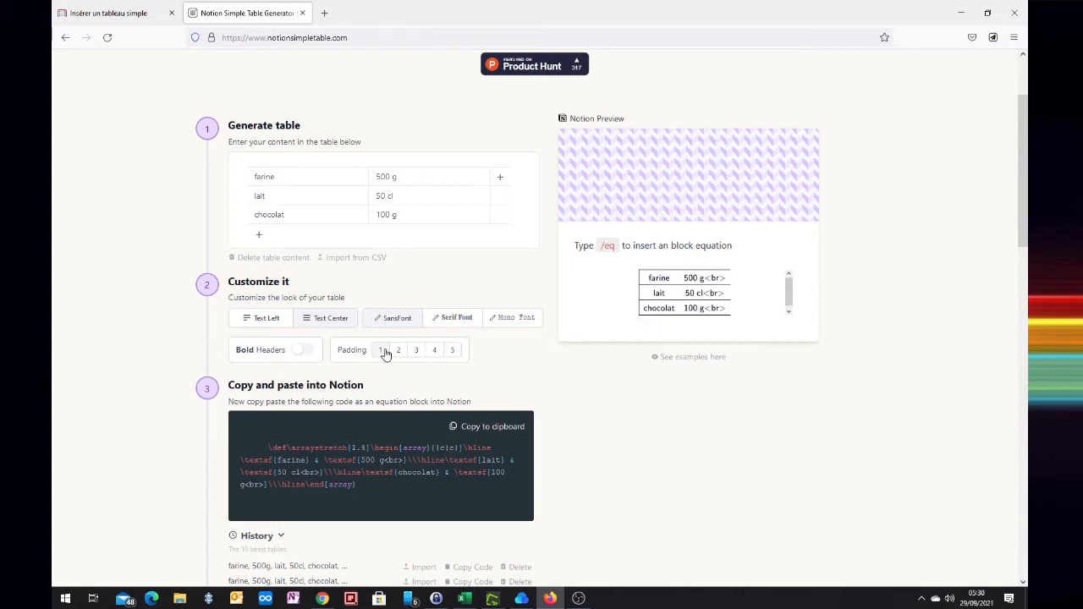
# Step: Copy the generated table code and switch back to the Notion page Insérer un tableau simple
pyautogui.scroll(-1, 307, 353)
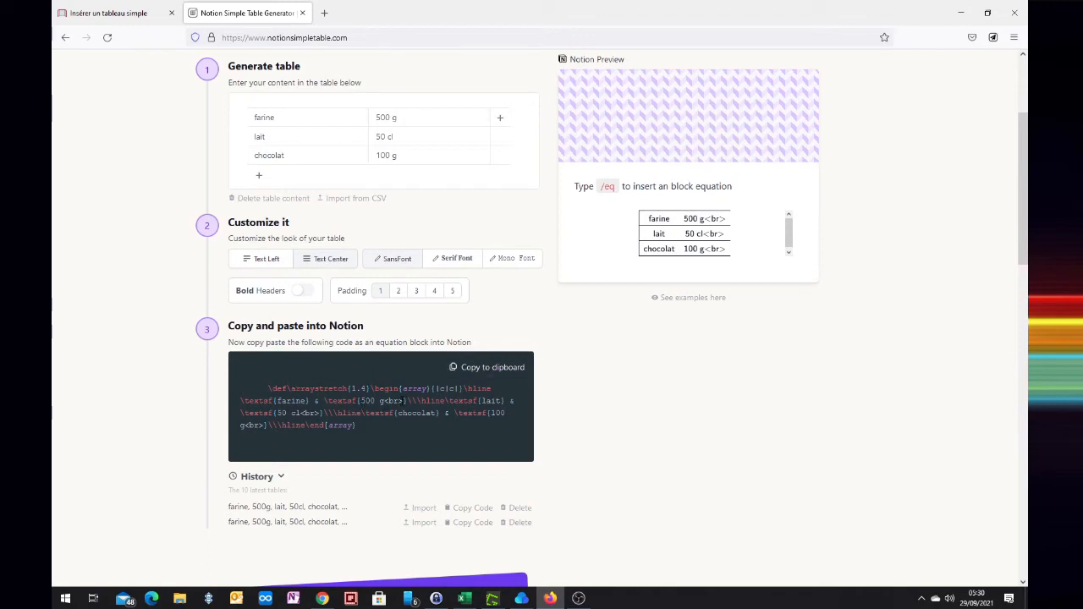
pyautogui.click(488, 381)
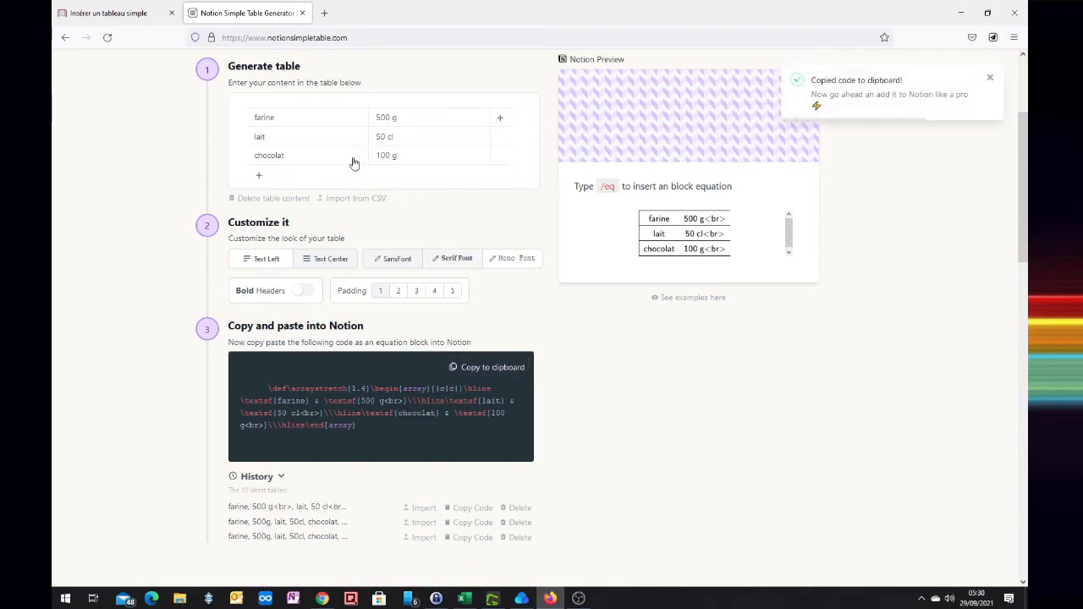
pyautogui.click(112, 13)
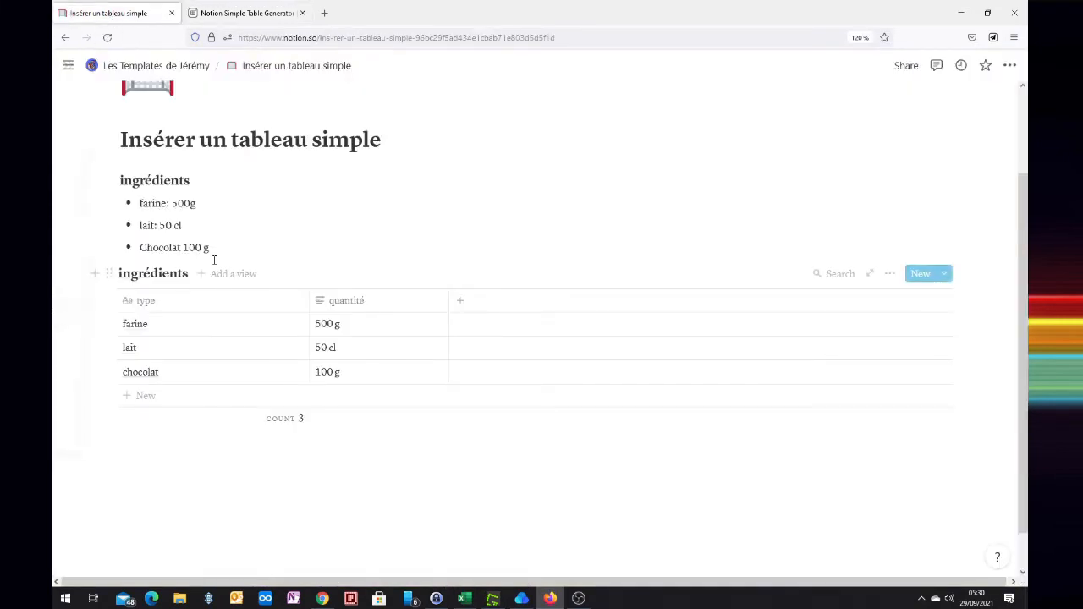
# Step: Insert a block equation below the ingrédients database and paste the copied table code into it
pyautogui.click(145, 439)
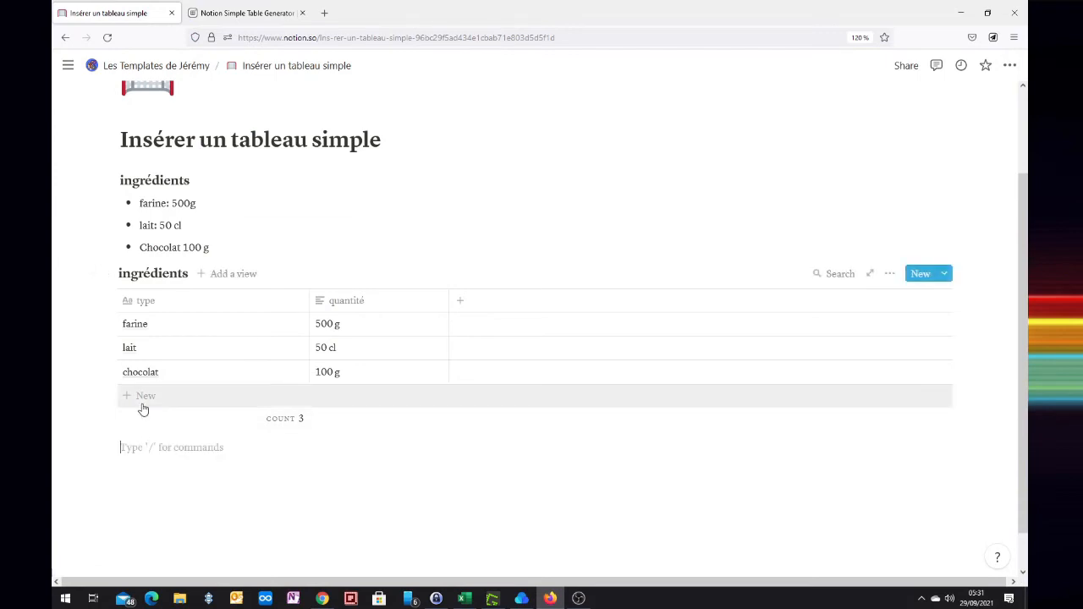
pyautogui.write('/')
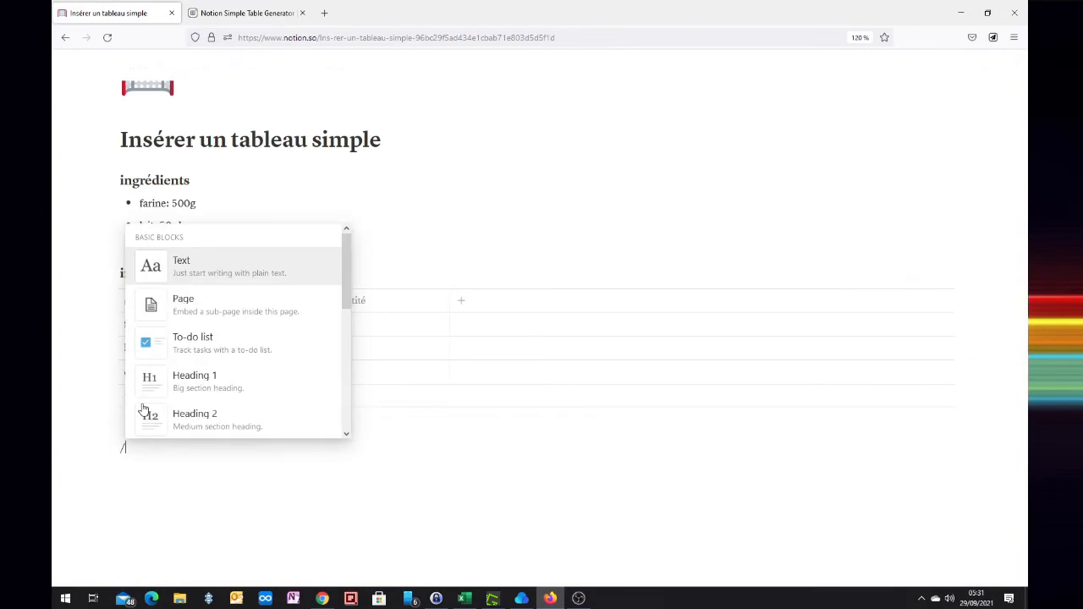
pyautogui.write('eq')
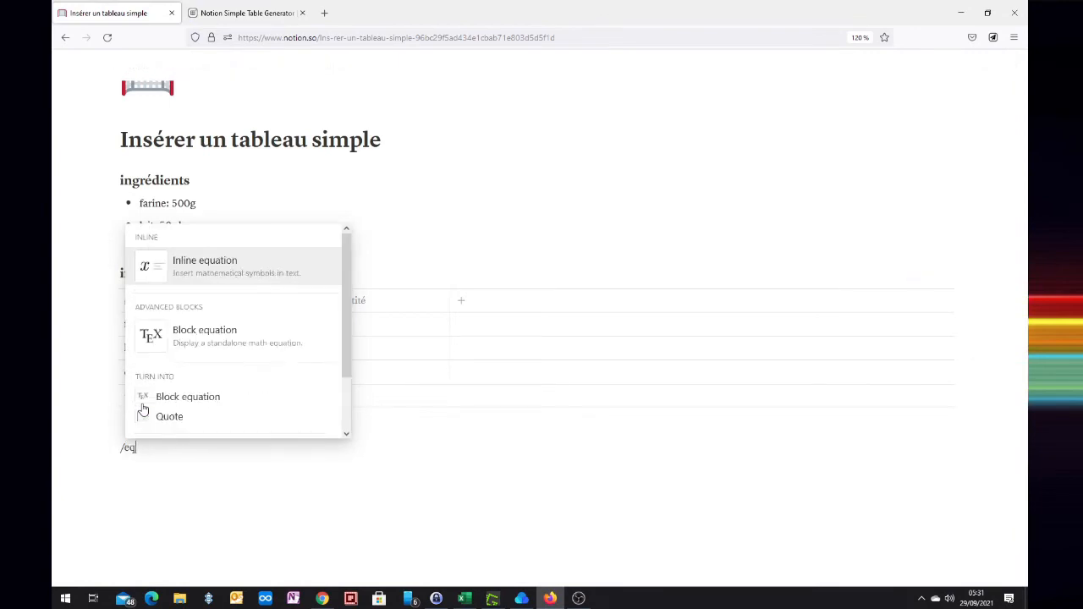
pyautogui.click(157, 351)
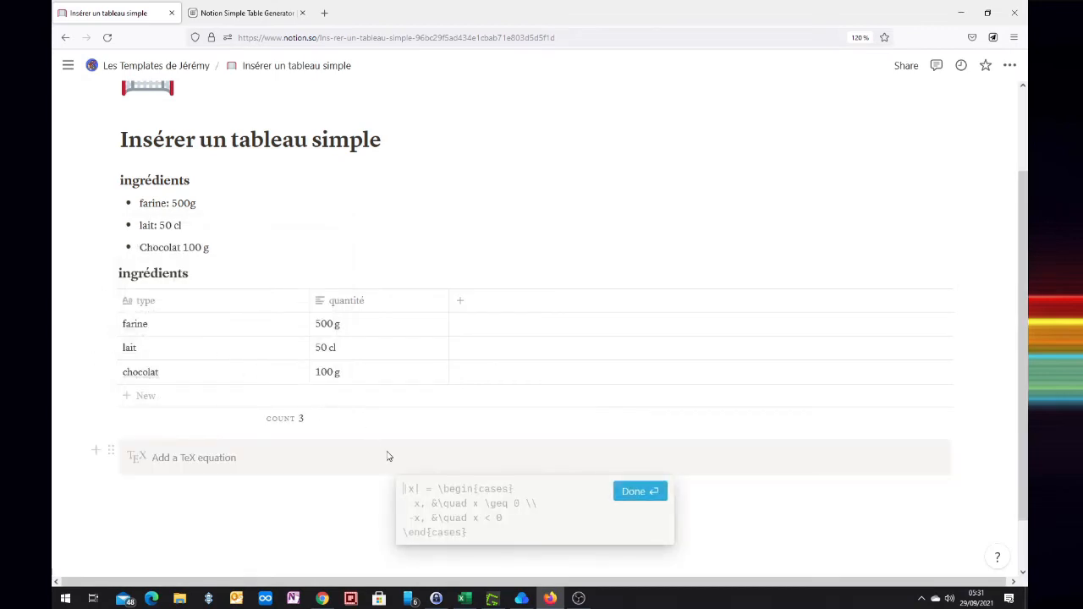
pyautogui.hotkey('ctrl', 'v')
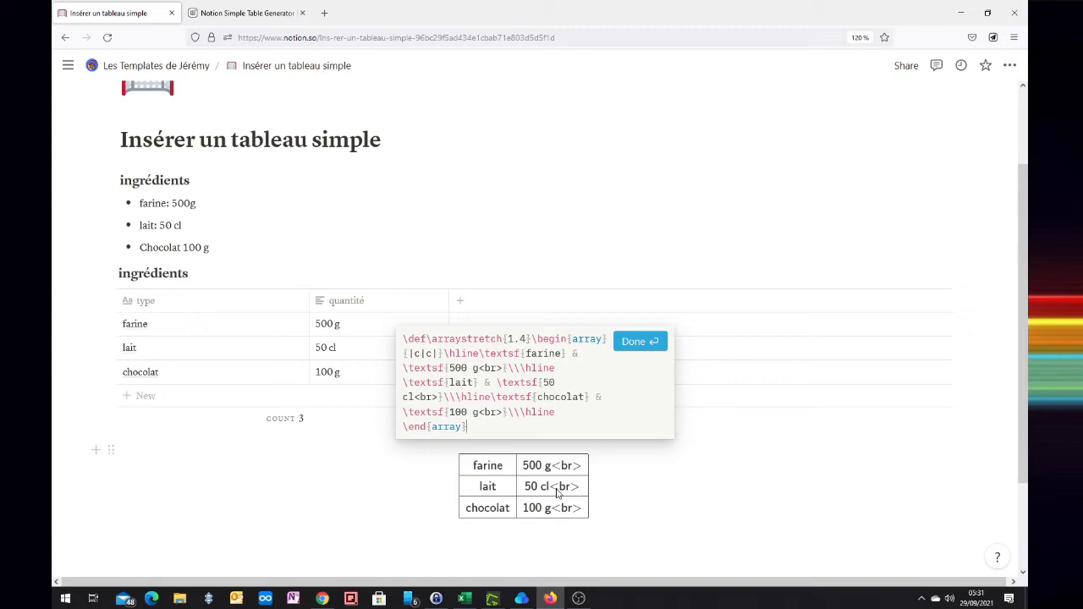
# Step: Remove the <br> tags after 500 g, 50 cl and 100 g in the equation code and finish editing
pyautogui.click(504, 368)
pyautogui.press('BackSpace')
pyautogui.press('BackSpace')
pyautogui.press('BackSpace')
pyautogui.press('BackSpace')
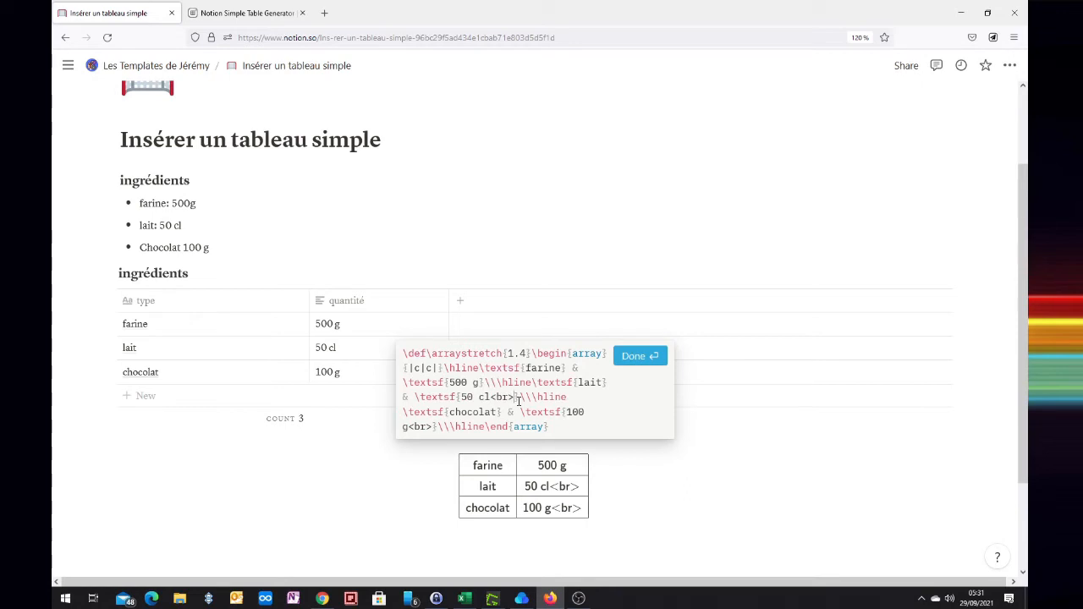
pyautogui.press('BackSpace')
pyautogui.press('BackSpace')
pyautogui.press('BackSpace')
pyautogui.press('BackSpace')
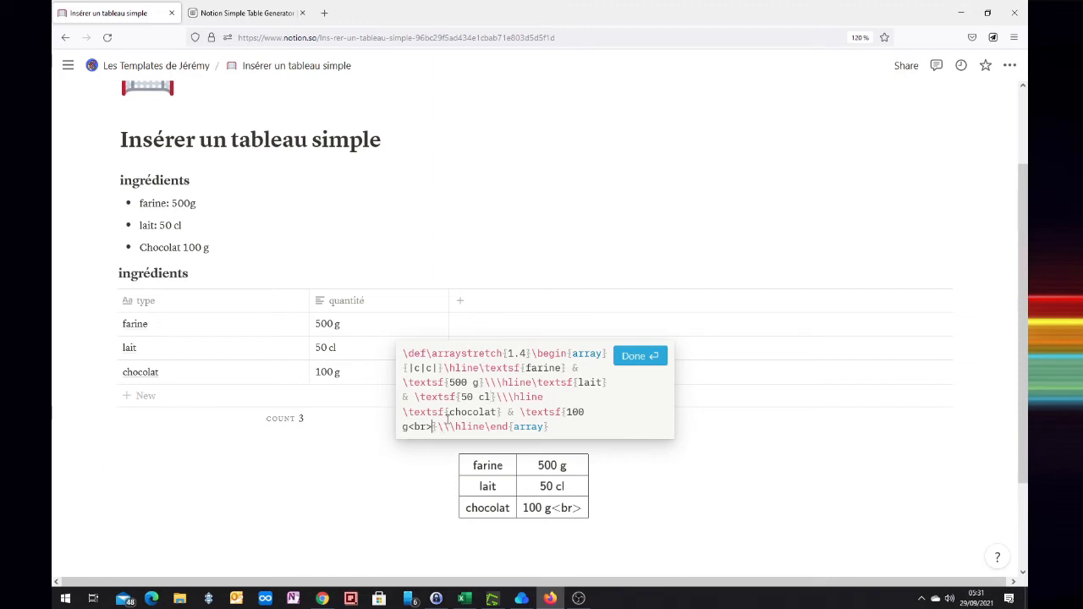
pyautogui.press('BackSpace')
pyautogui.press('BackSpace')
pyautogui.press('BackSpace')
pyautogui.press('BackSpace')
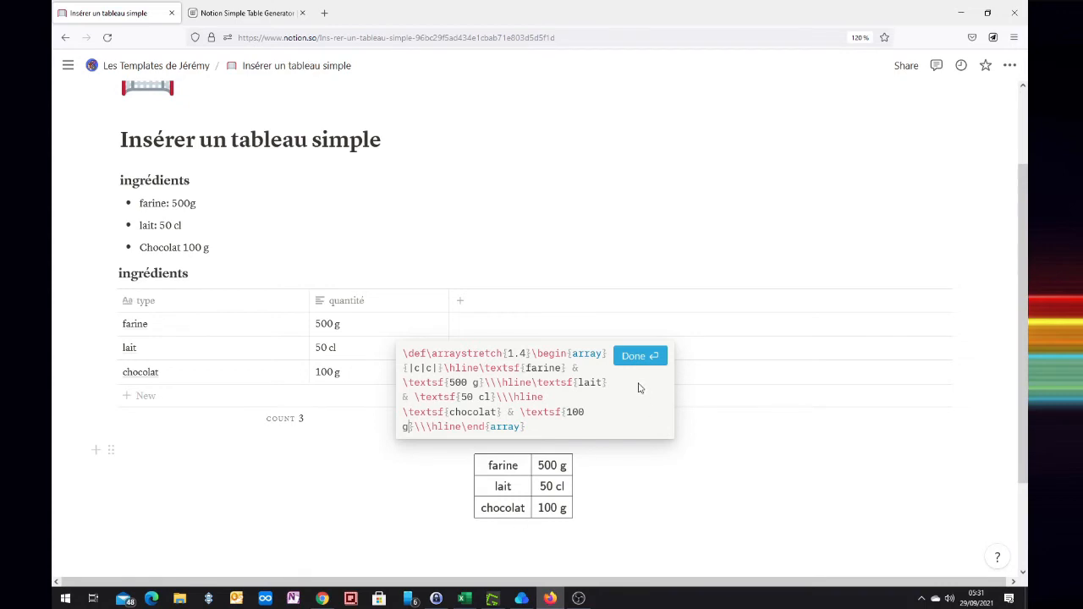
pyautogui.click(641, 357)
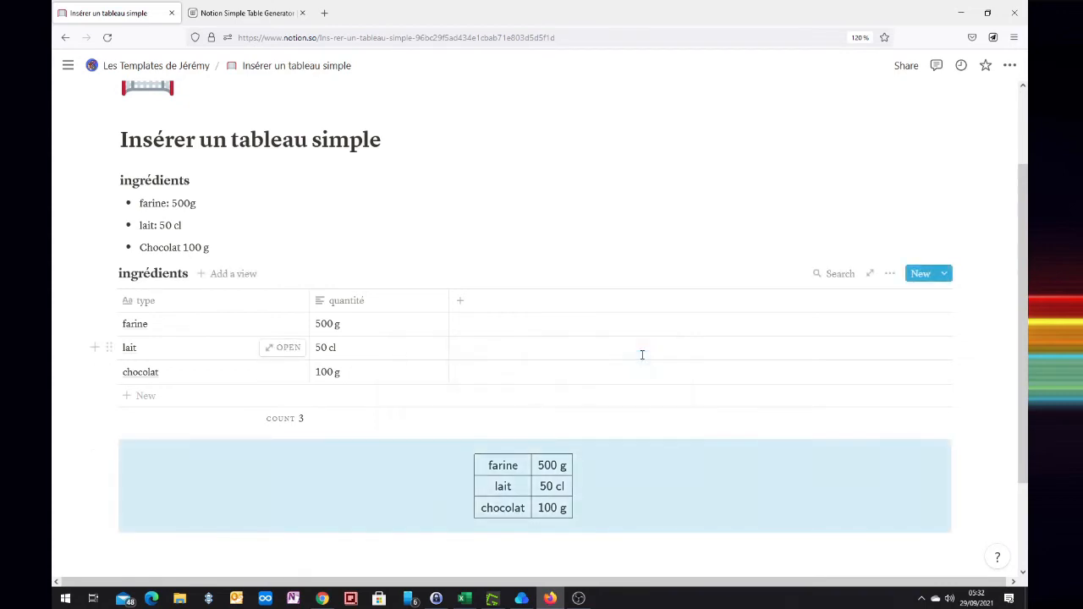
pyautogui.scroll(-2, 479, 368)
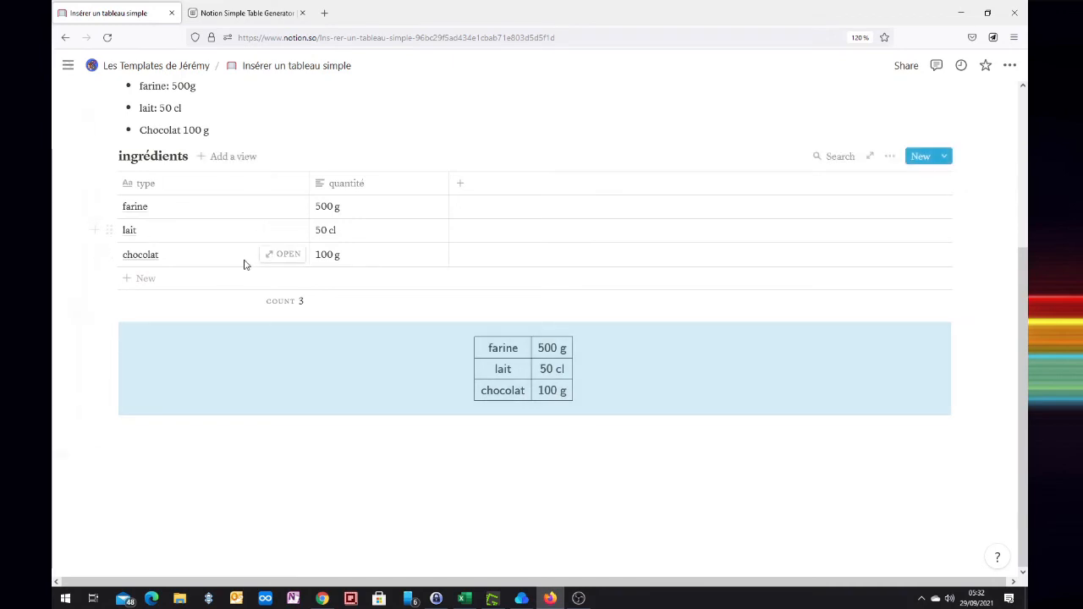
pyautogui.scroll(2, 191, 289)
pyautogui.scroll(1, 188, 286)
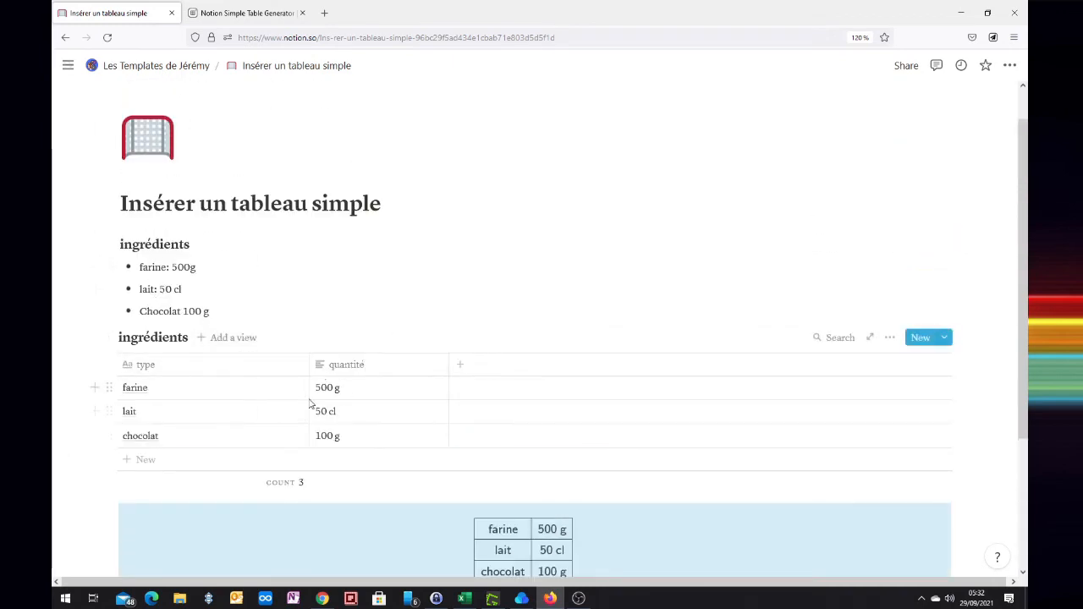
# Step: Add a text block reading "texte" in a column to the right of the equation table and narrow the table's column
pyautogui.scroll(-1, 307, 408)
pyautogui.scroll(-2, 307, 410)
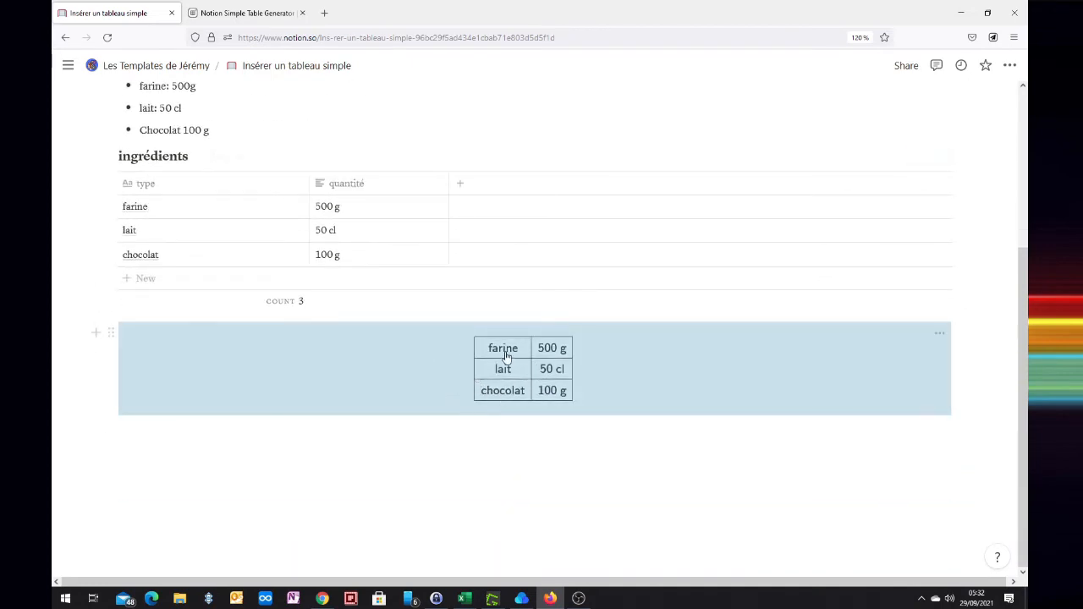
pyautogui.click(135, 440)
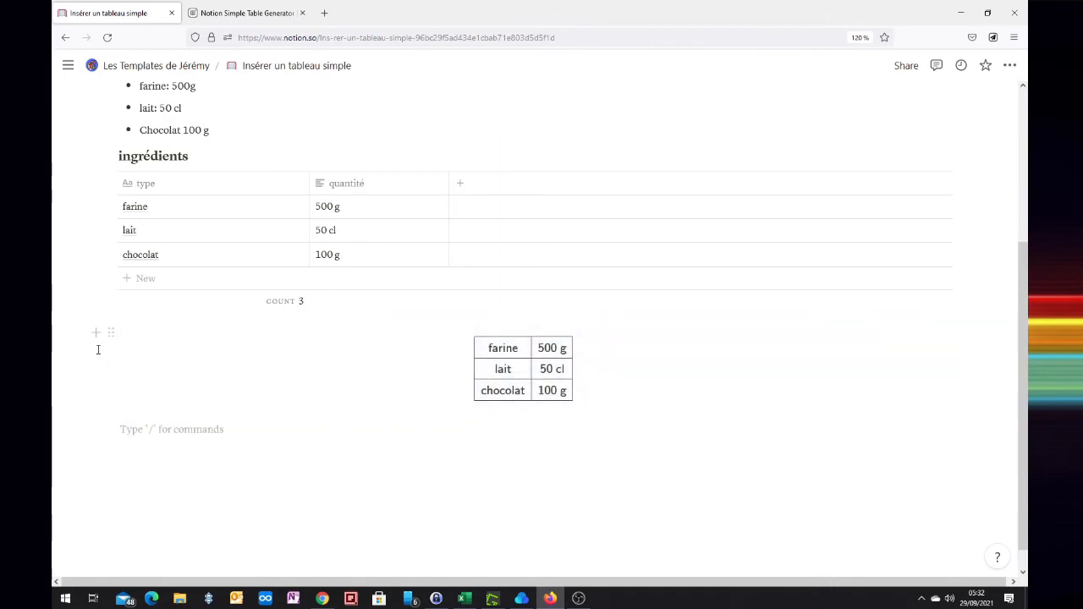
pyautogui.write('texte')
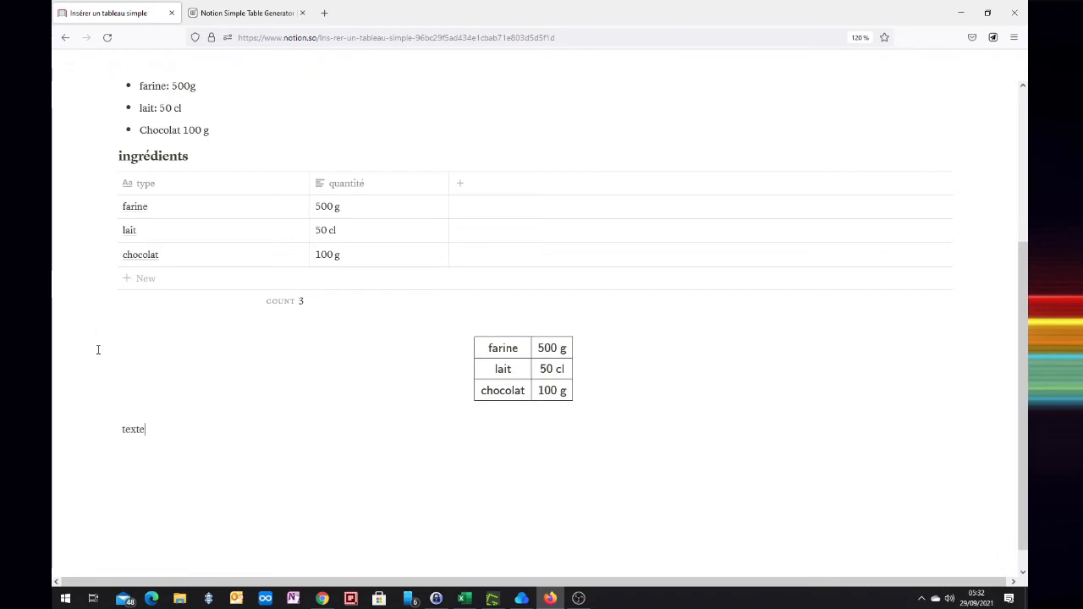
pyautogui.press('Return')
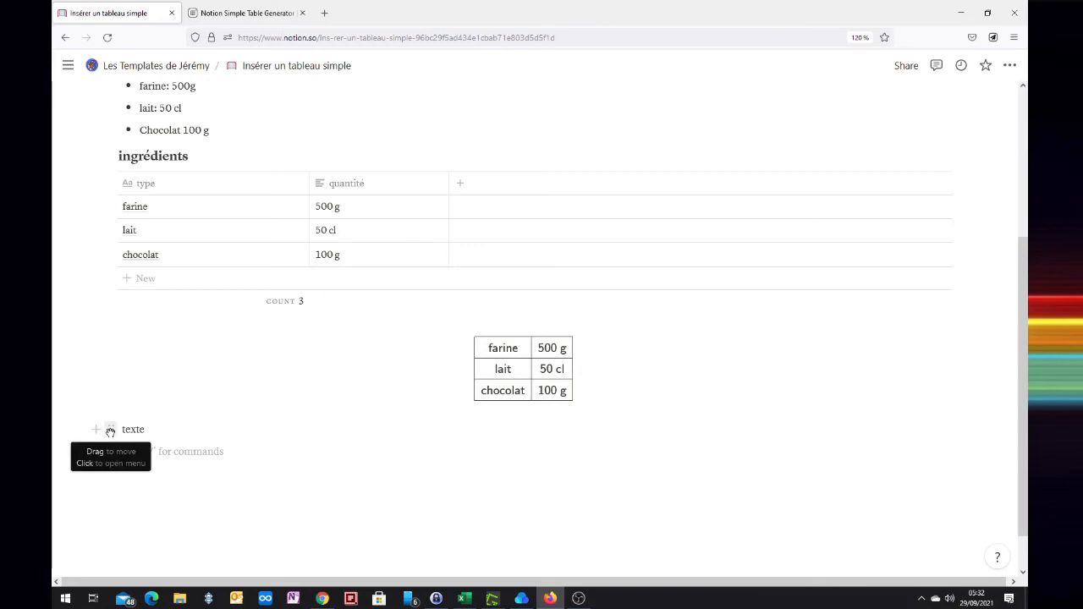
pyautogui.moveTo(110, 431); pyautogui.dragTo(977, 370)
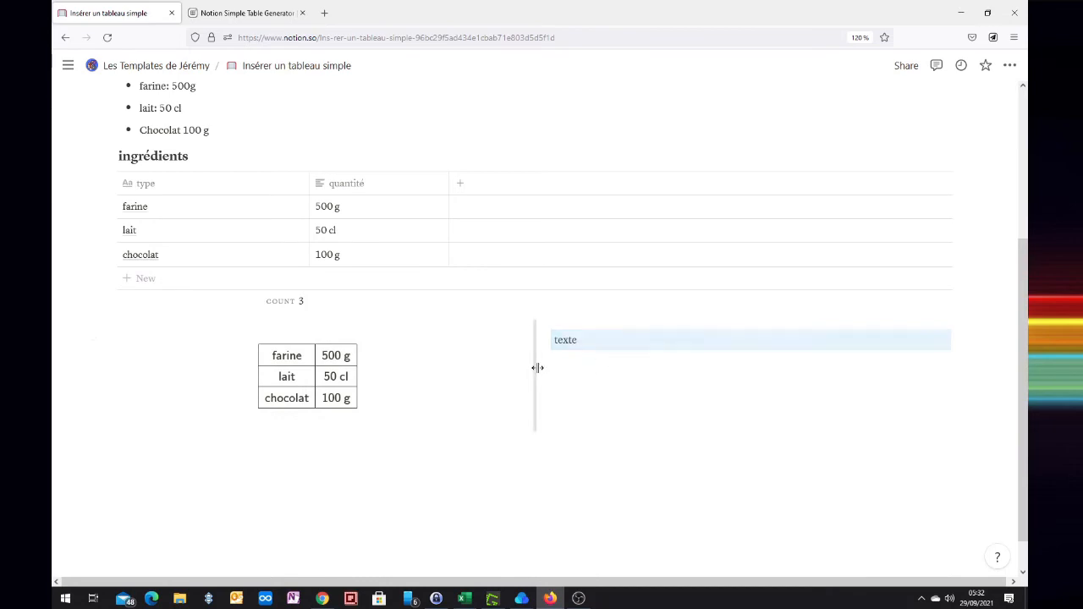
pyautogui.moveTo(537, 367); pyautogui.dragTo(271, 368)
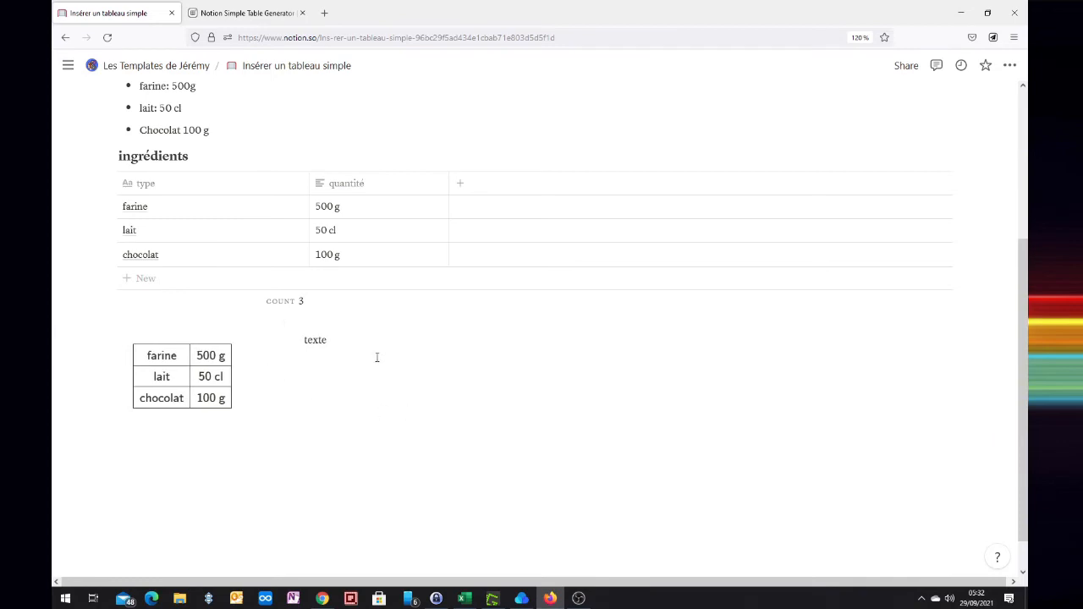
# Step: Clear the word texte from its block and move the empty block back below the equation table
pyautogui.press('BackSpace')
pyautogui.press('BackSpace')
pyautogui.press('BackSpace')
pyautogui.press('BackSpace')
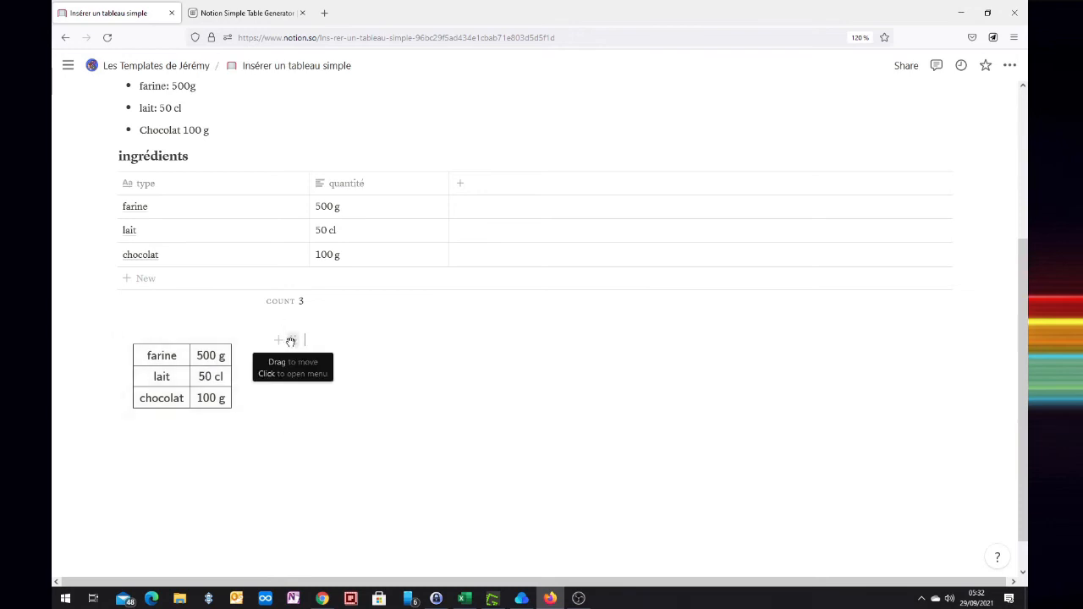
pyautogui.moveTo(290, 341); pyautogui.dragTo(133, 444)
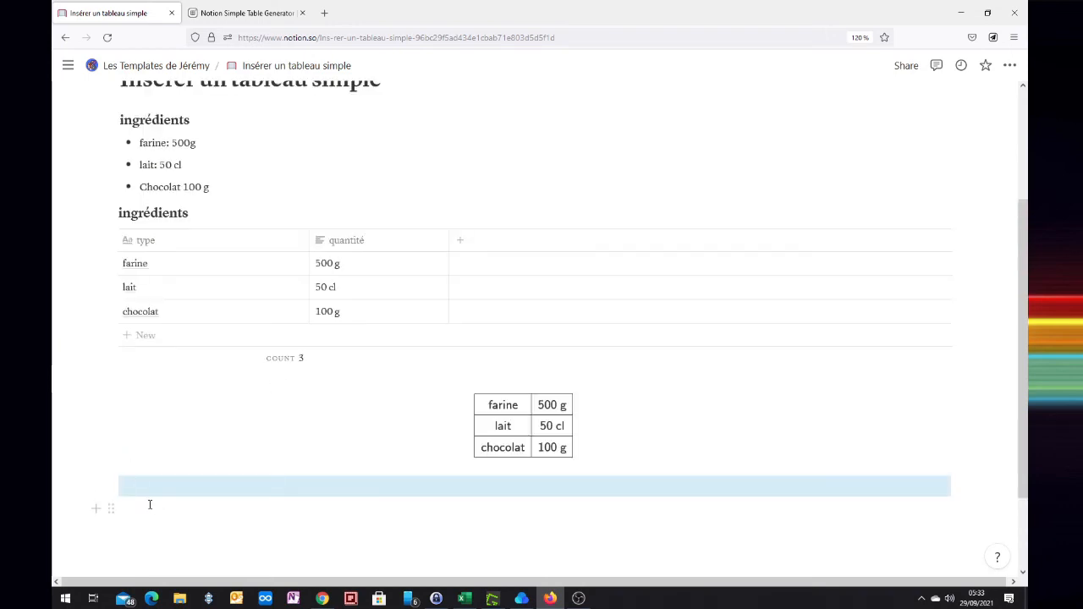
# Step: Place the empty block in a column to the left of the equation table and widen that column to shift the table right
pyautogui.moveTo(111, 486); pyautogui.dragTo(90, 465)
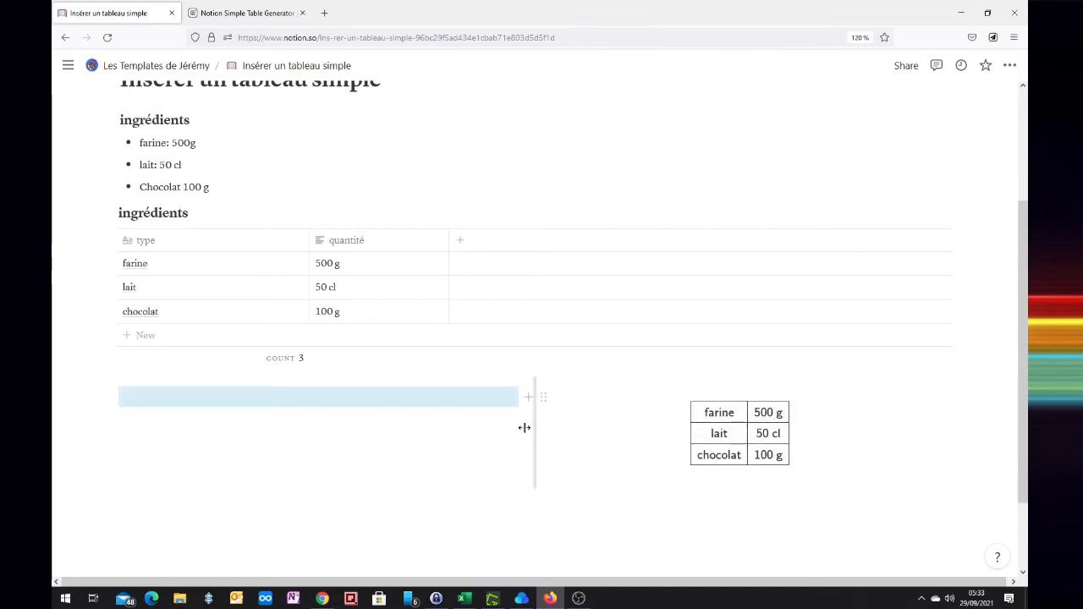
pyautogui.moveTo(535, 428); pyautogui.dragTo(793, 427)
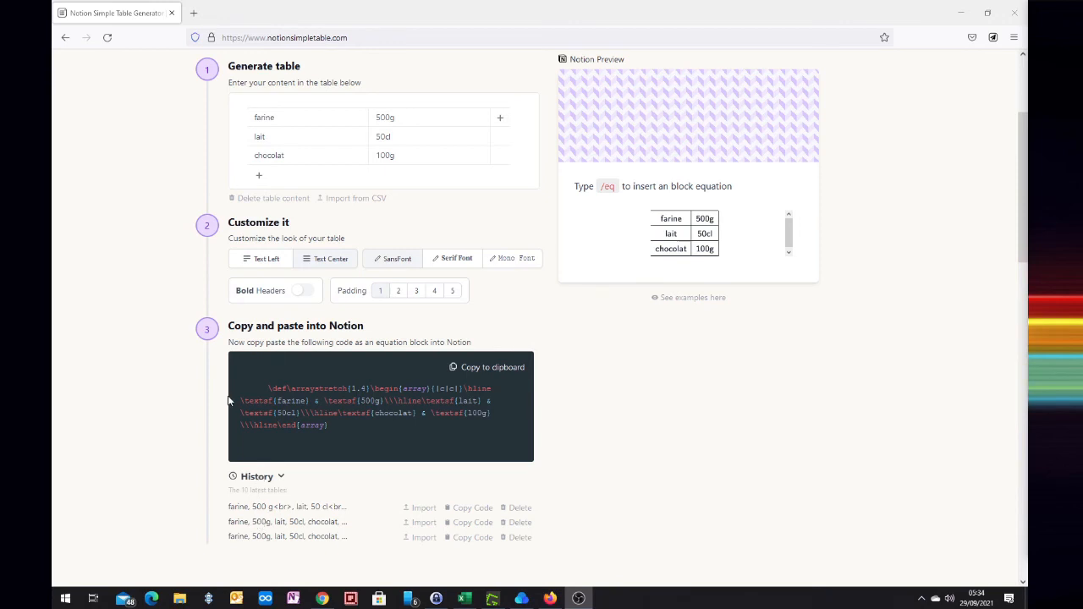
# Step: Import the last farine, lait, chocolat table from the History of the Notion Simple Table Generator
pyautogui.scroll(-1, 254, 474)
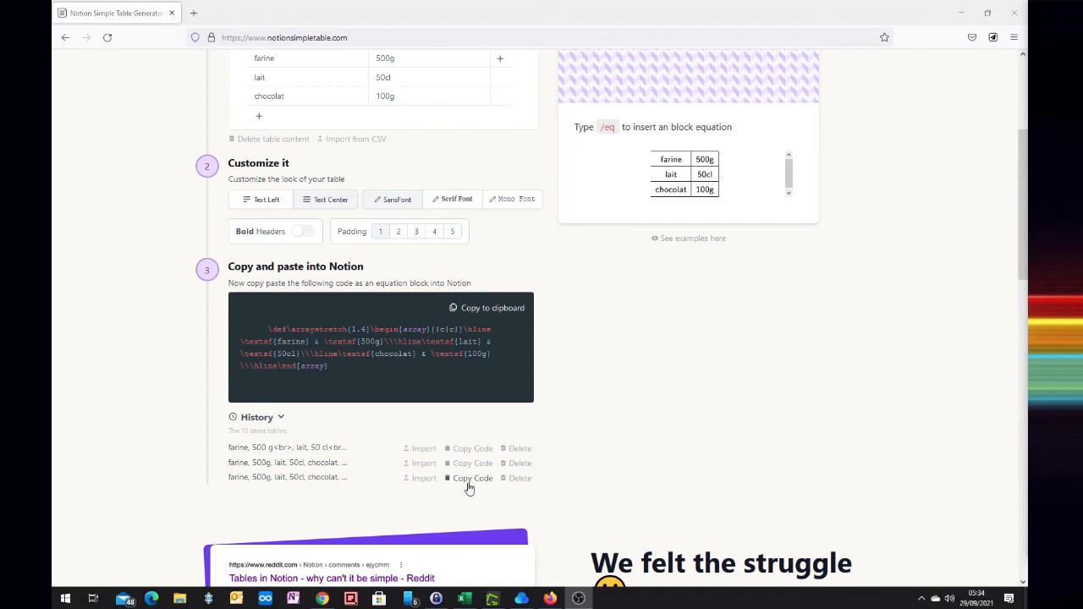
pyautogui.click(419, 479)
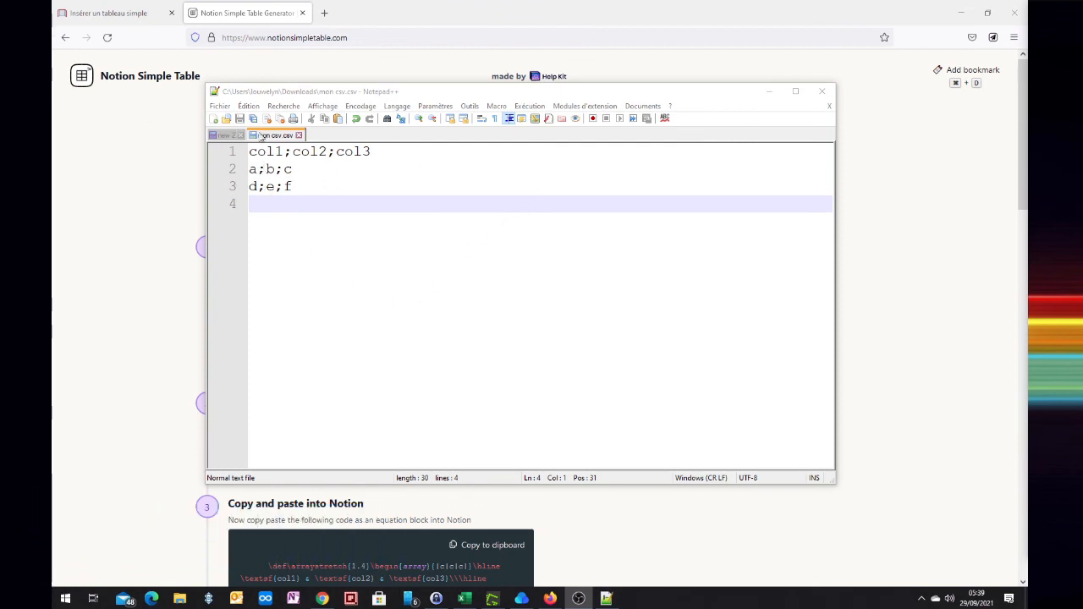
# Step: Return from the CSV text to the Notion Simple Table Generator and import the file mon csv.csv as table content
pyautogui.click(116, 265)
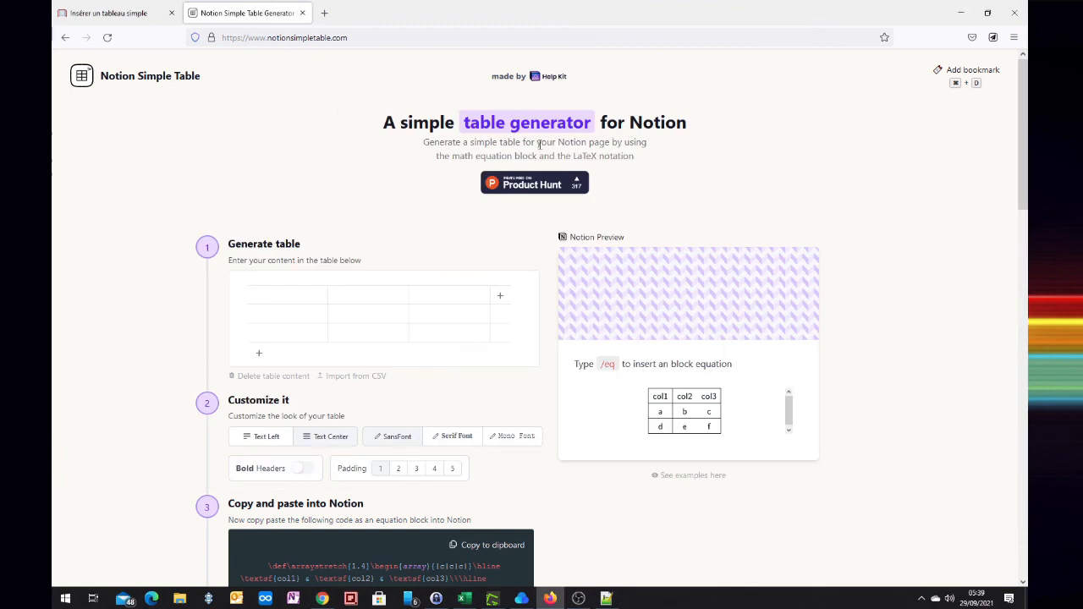
pyautogui.click(336, 378)
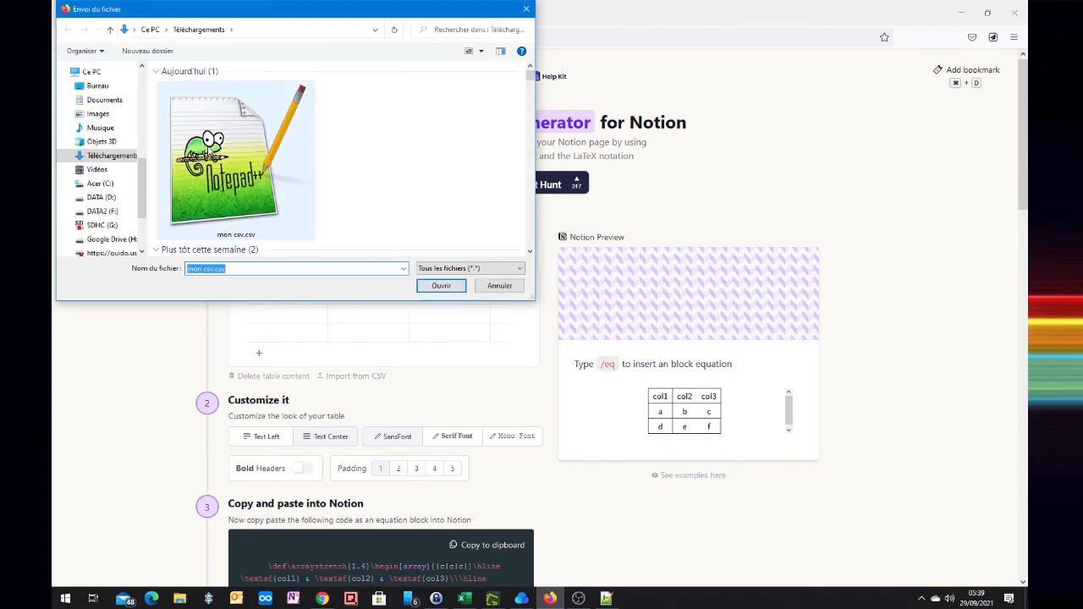
pyautogui.doubleClick(206, 151)
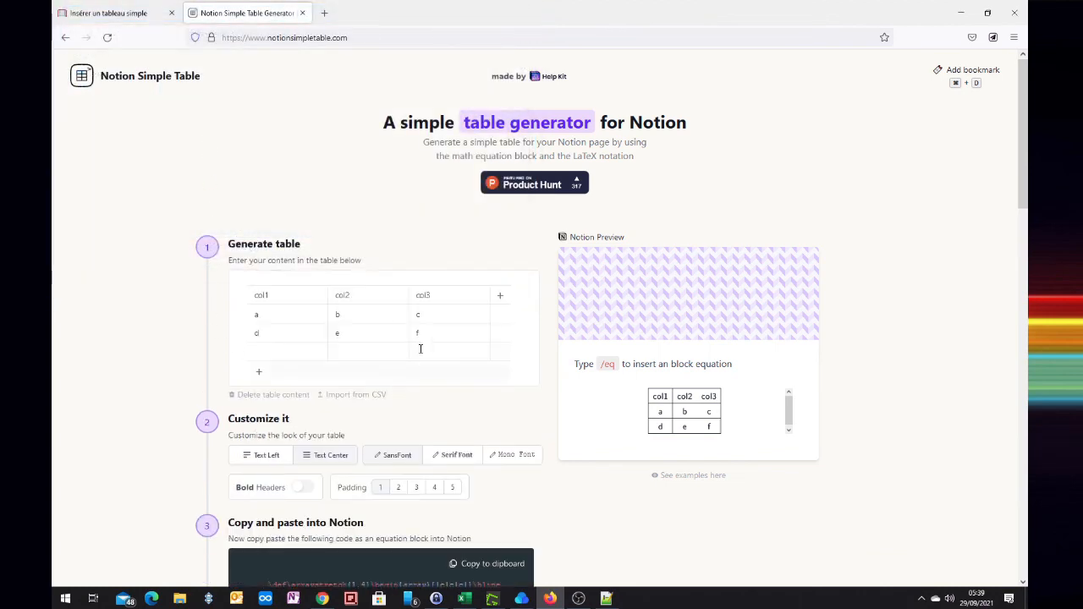
# Step: Copy the code generated for the col1, col2, col3 table and switch back to the Notion page Insérer un tableau simple
pyautogui.scroll(-3, 317, 324)
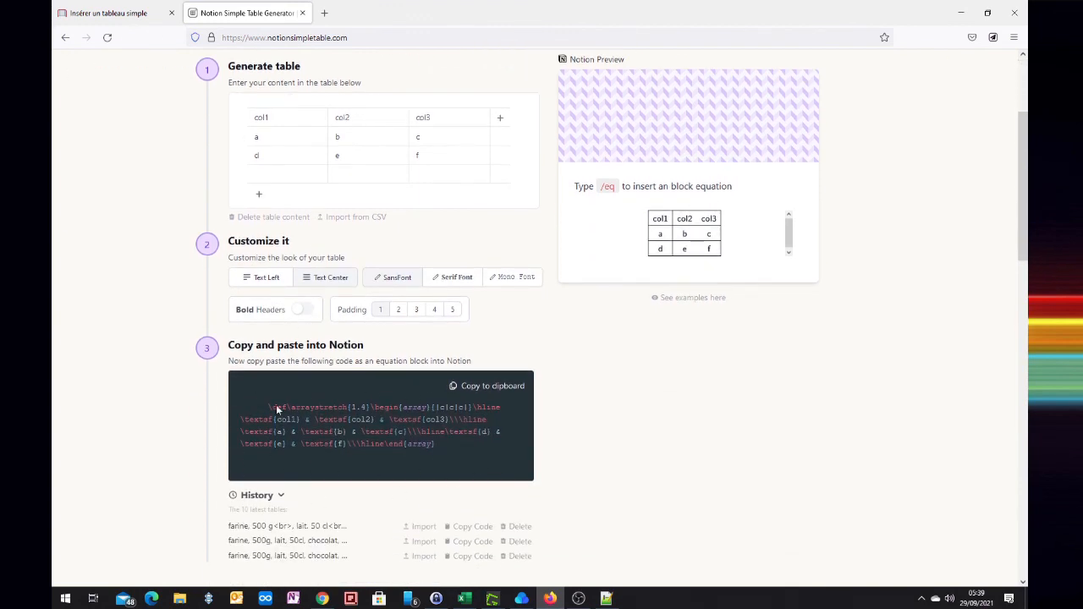
pyautogui.click(492, 386)
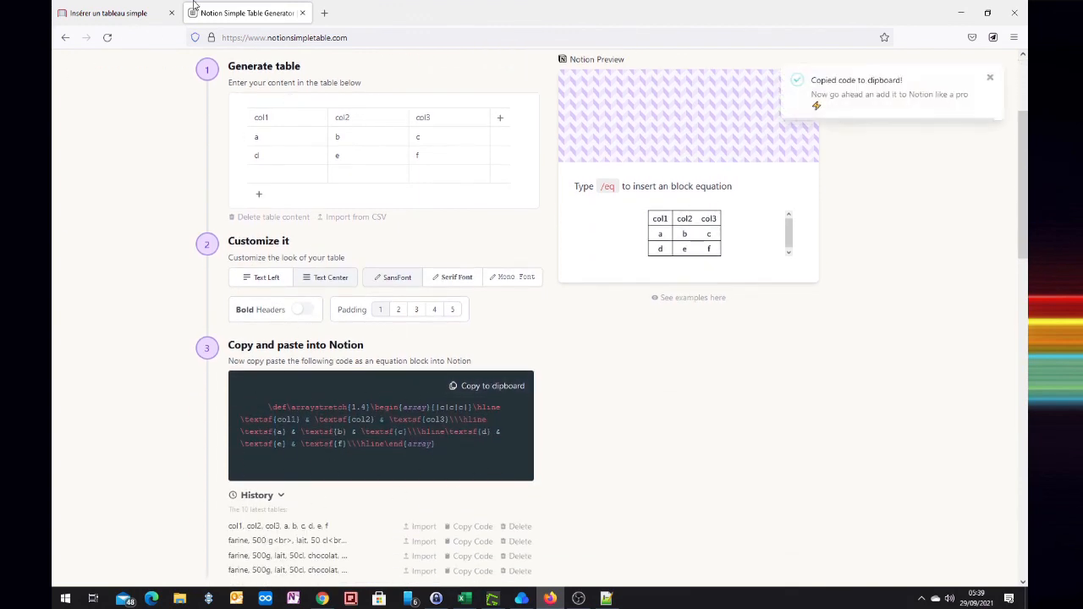
pyautogui.click(121, 13)
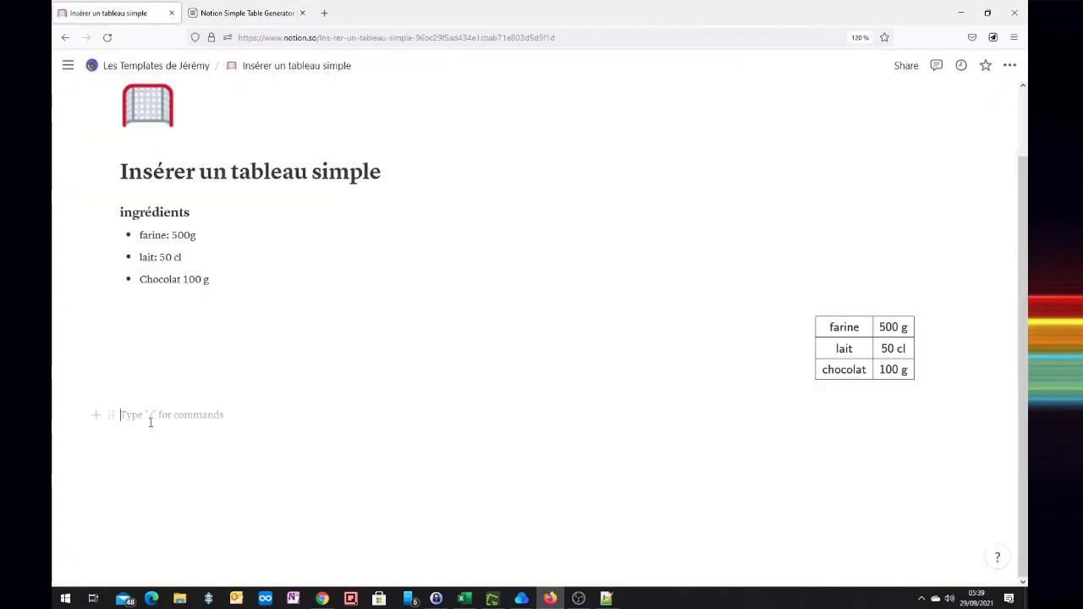
# Step: Insert a block equation below the ingredients table, paste the copied col1, col2, col3 table code and finish editing
pyautogui.write('/eq')
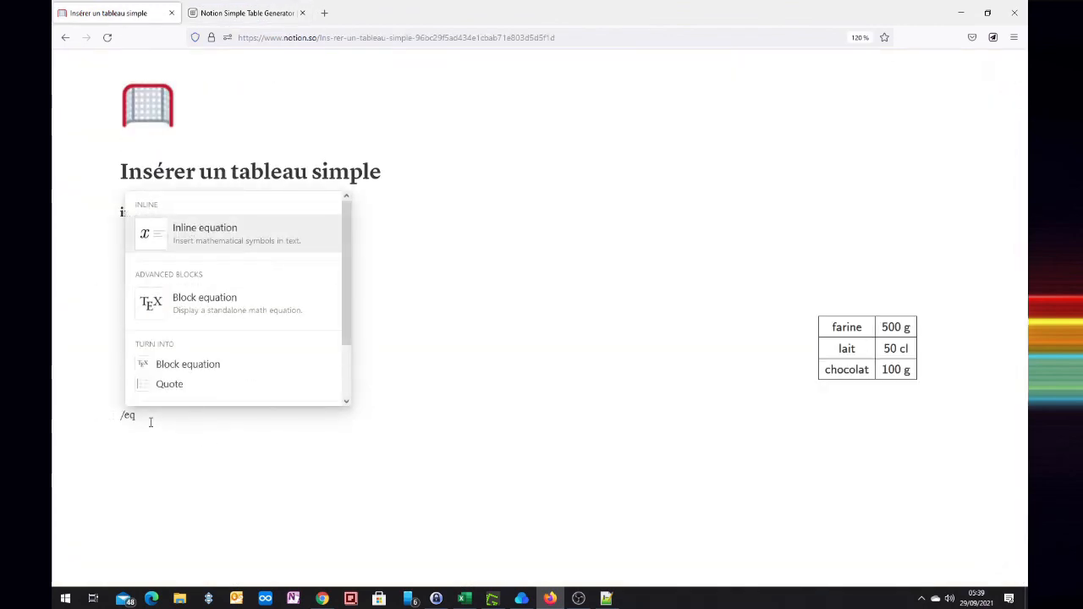
pyautogui.press('Down')
pyautogui.press('Return')
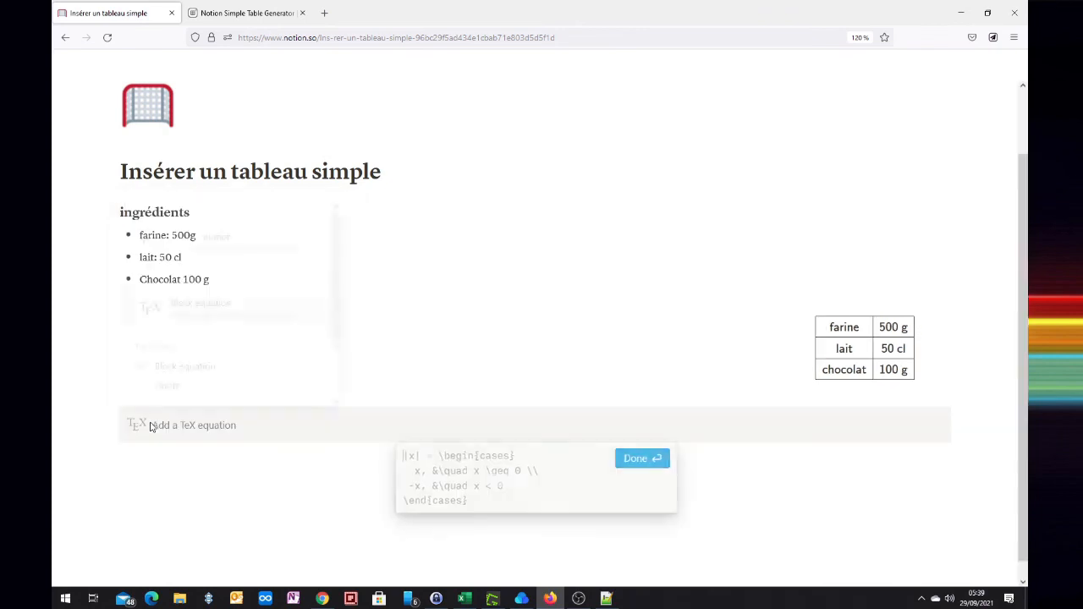
pyautogui.hotkey('ctrl', 'v')
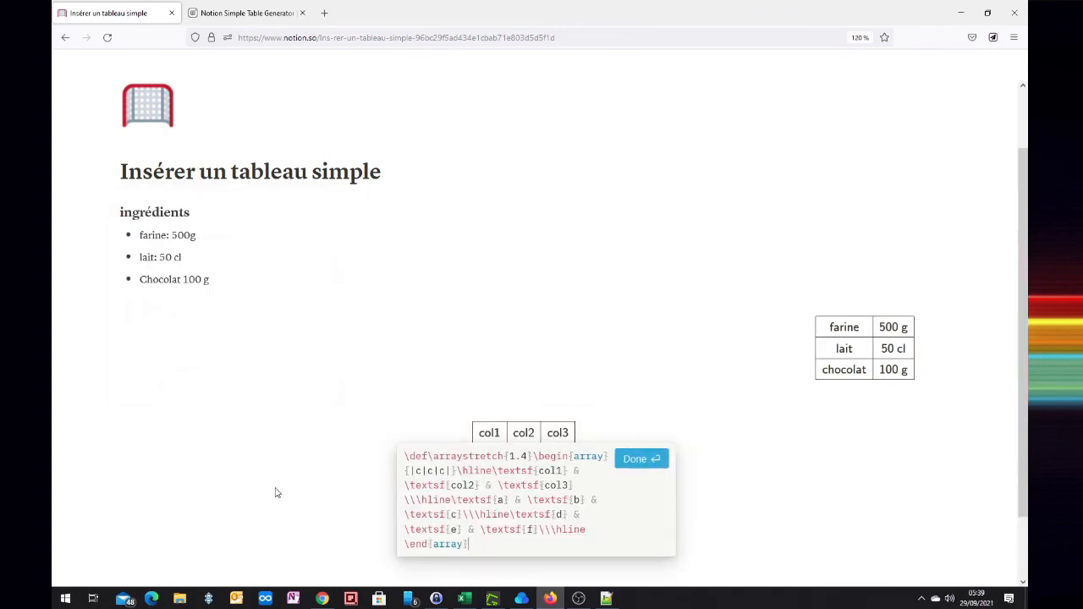
pyautogui.click(631, 468)
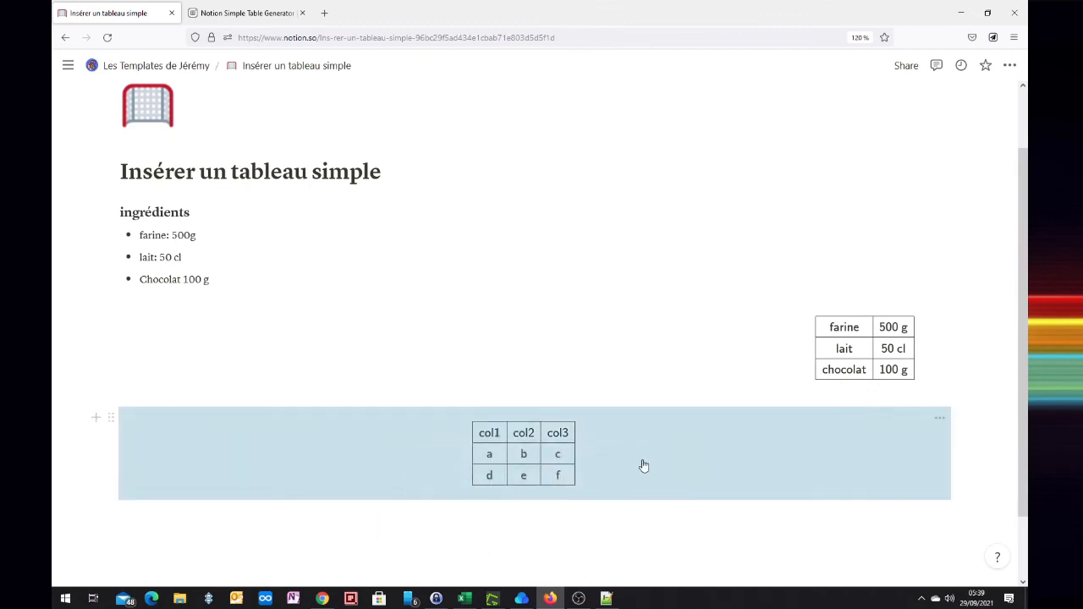